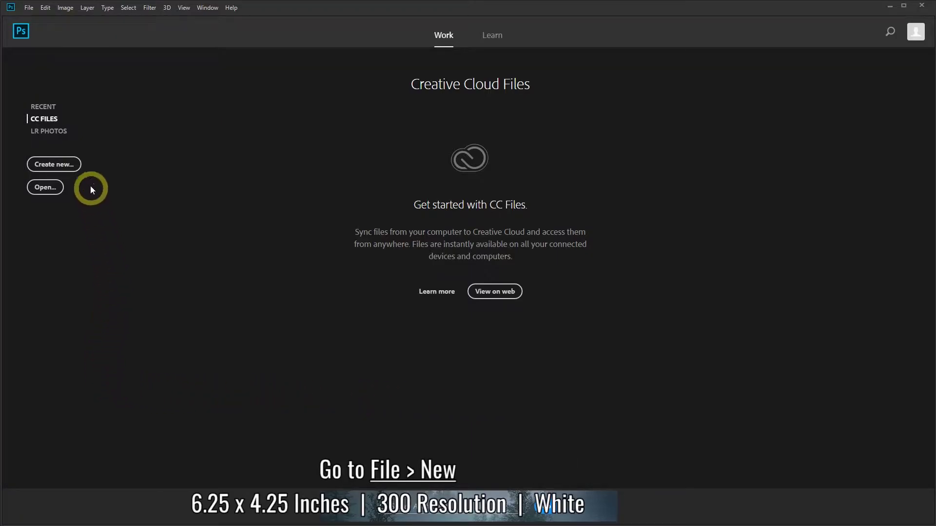
Create a blank white 6.25 x 4.25 inch, 300 ppi document from the Landscape 4x6 photo preset
click(30, 7)
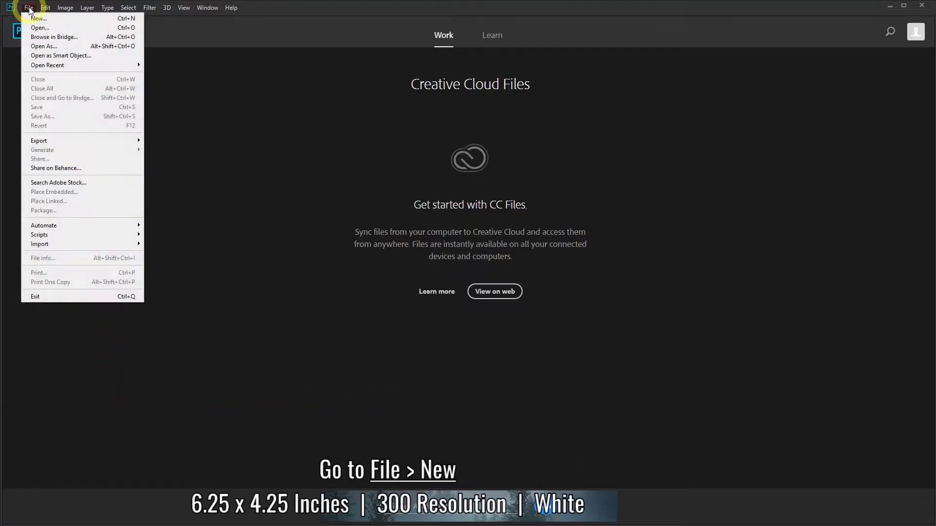
click(55, 22)
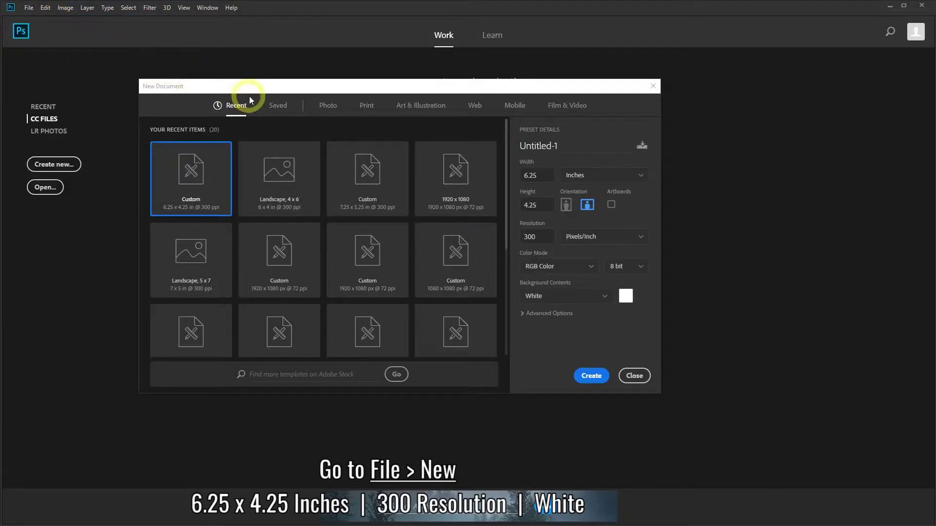
click(325, 107)
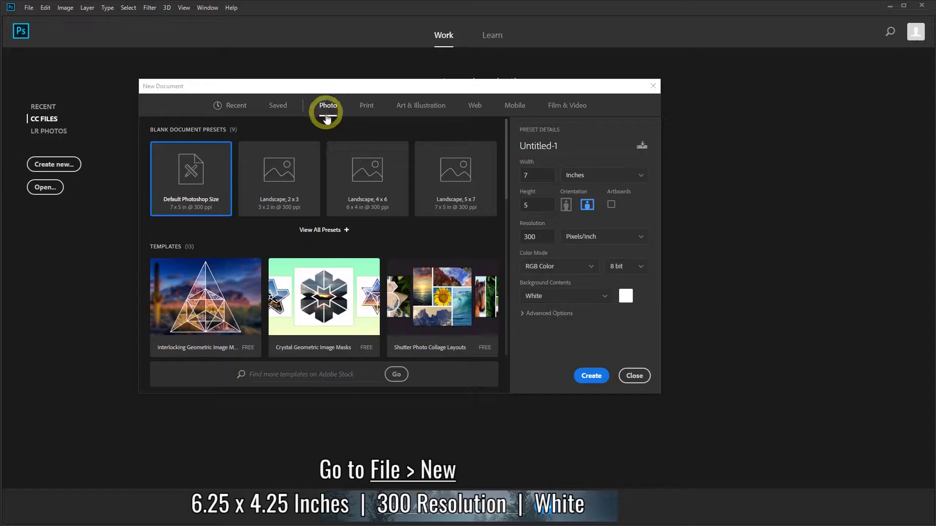
click(374, 192)
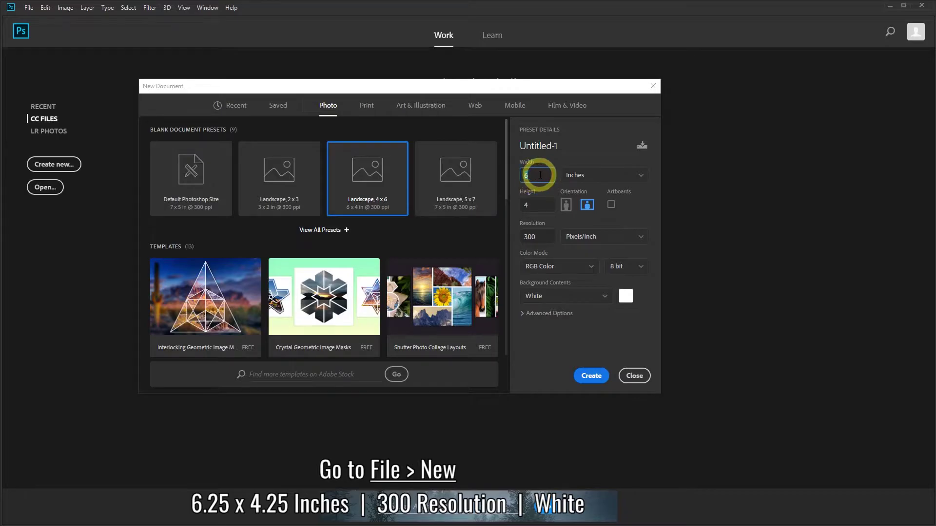
text(.25)
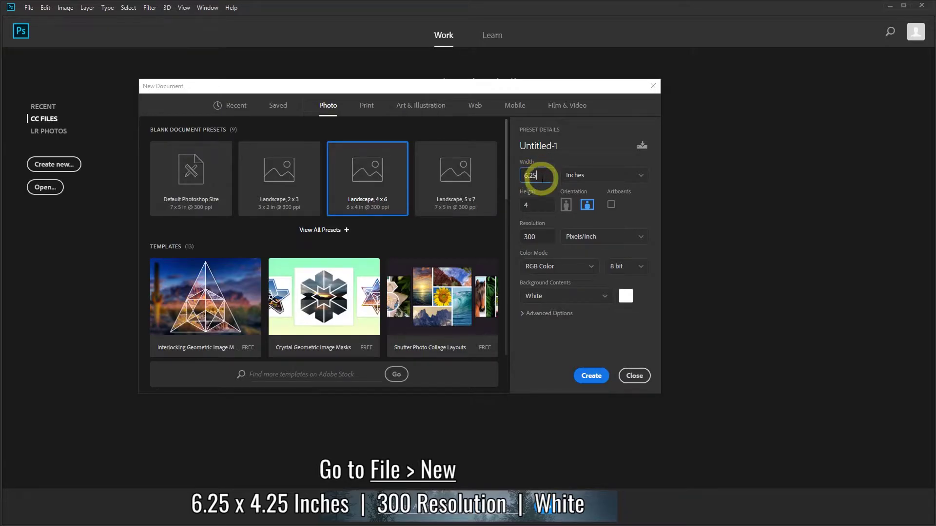
double_click(542, 207)
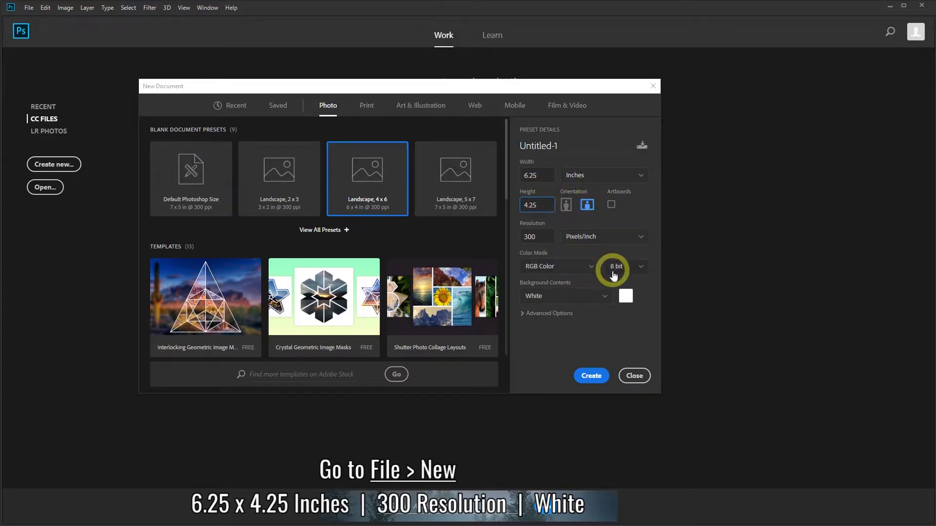
click(602, 377)
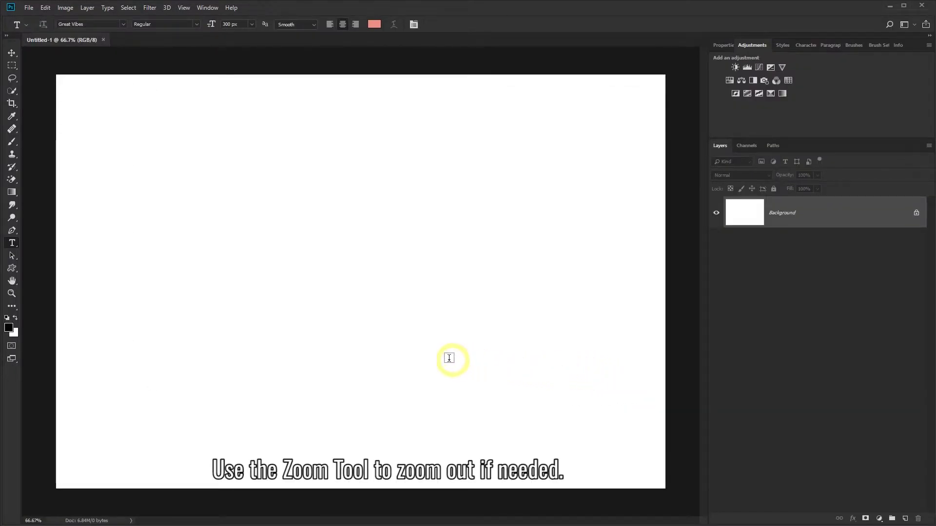
Zoom out to 50% and add a vertical guide at 33.3% of the width
click(11, 295)
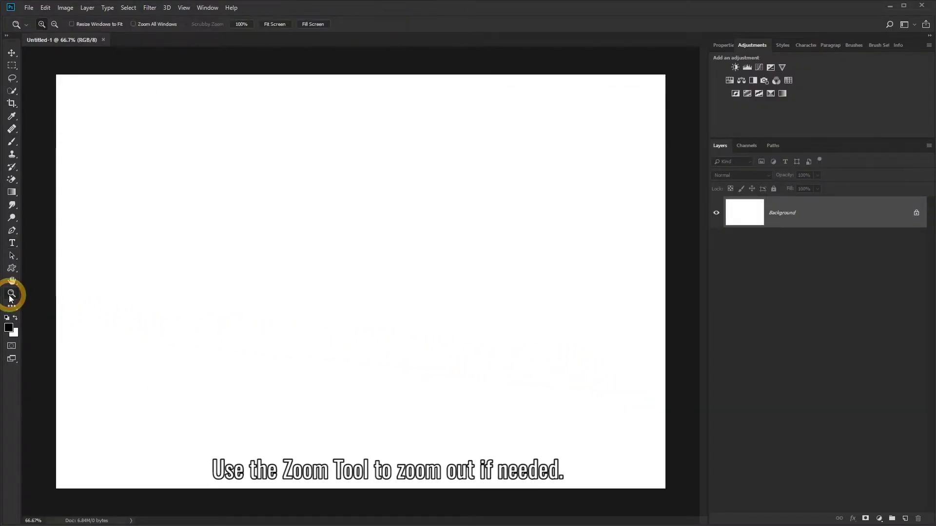
right_click(159, 276)
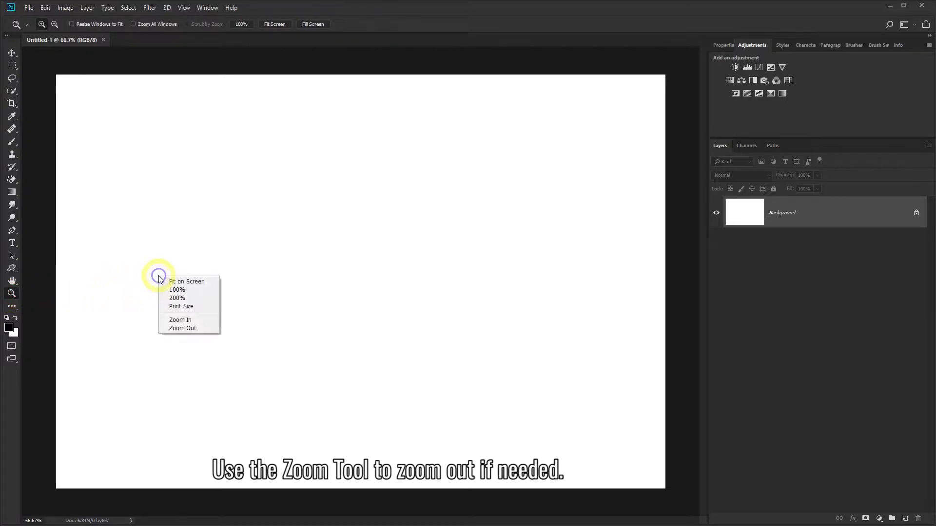
click(181, 328)
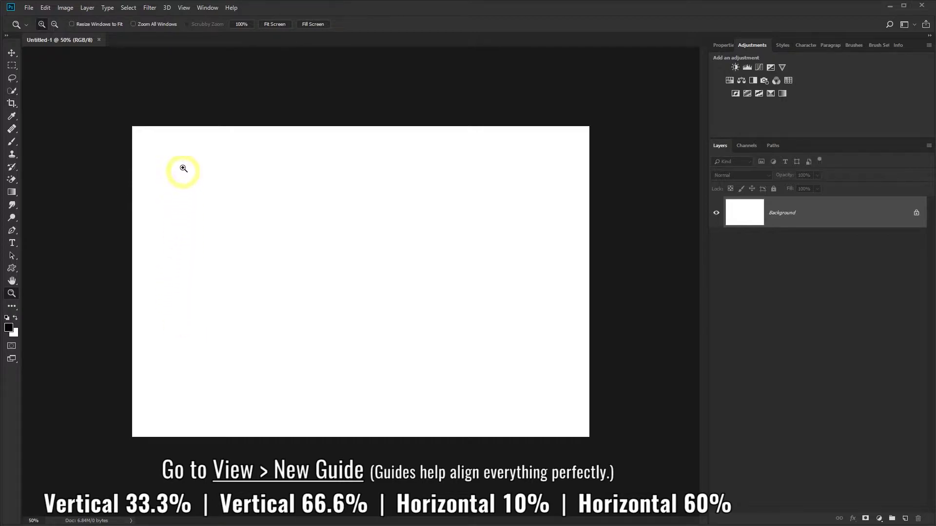
click(183, 8)
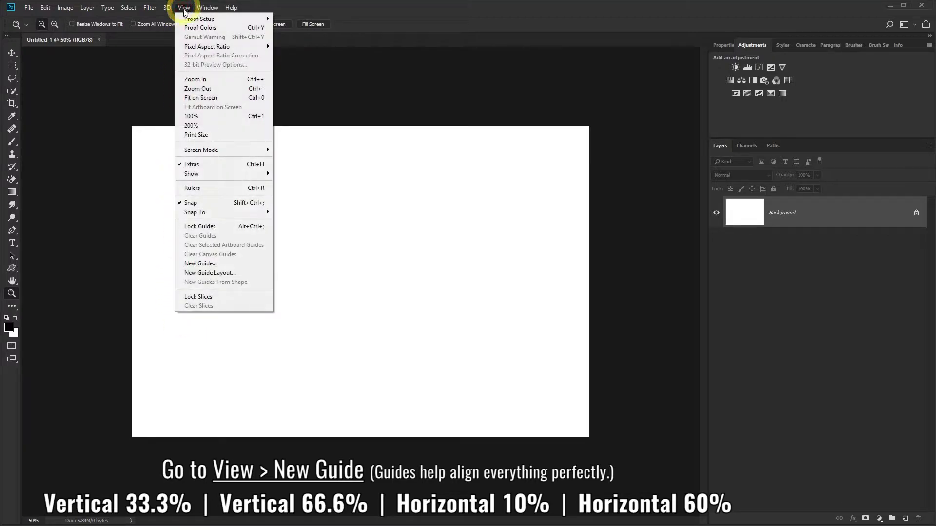
click(199, 264)
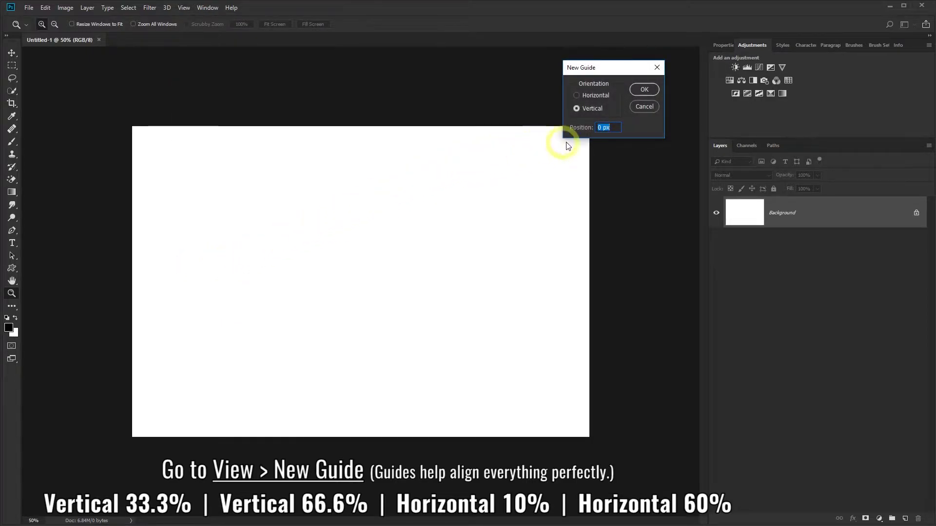
text(33)
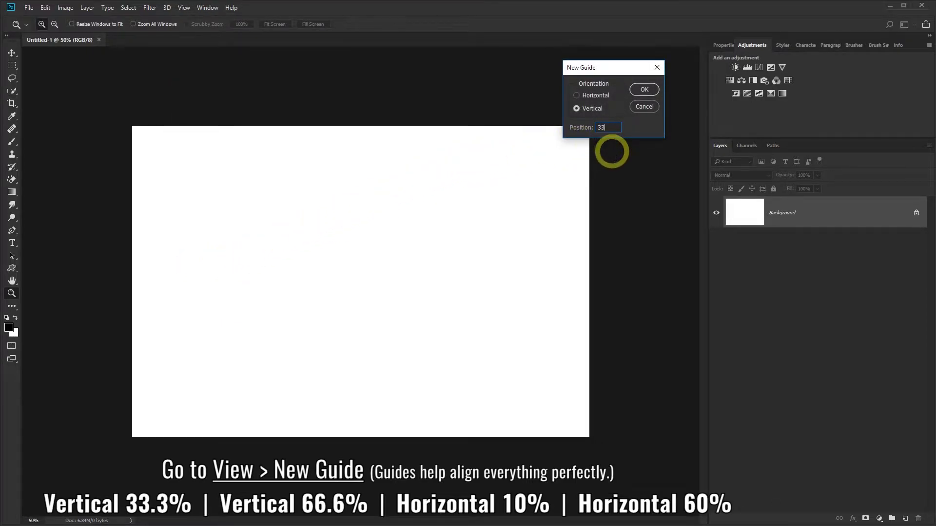
text(.3)
click(643, 90)
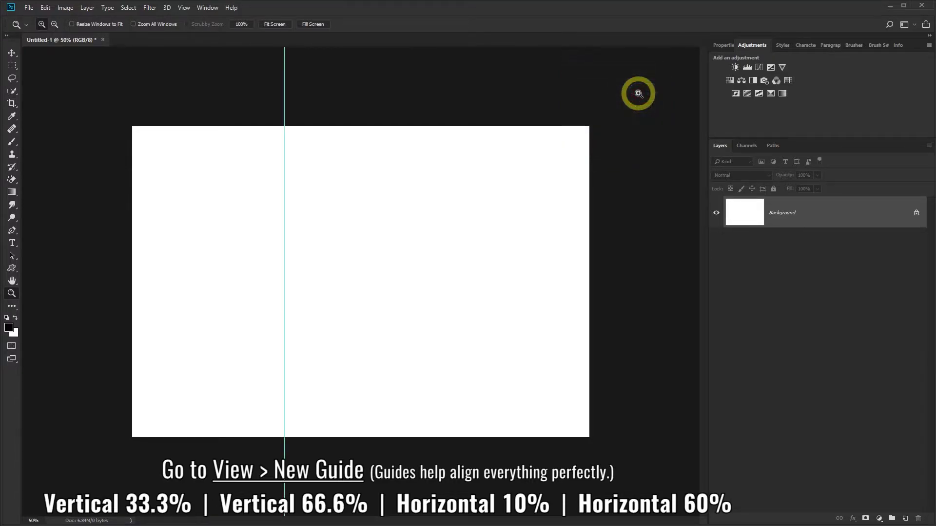
Add a second vertical guide at 66.6% of the width
click(184, 8)
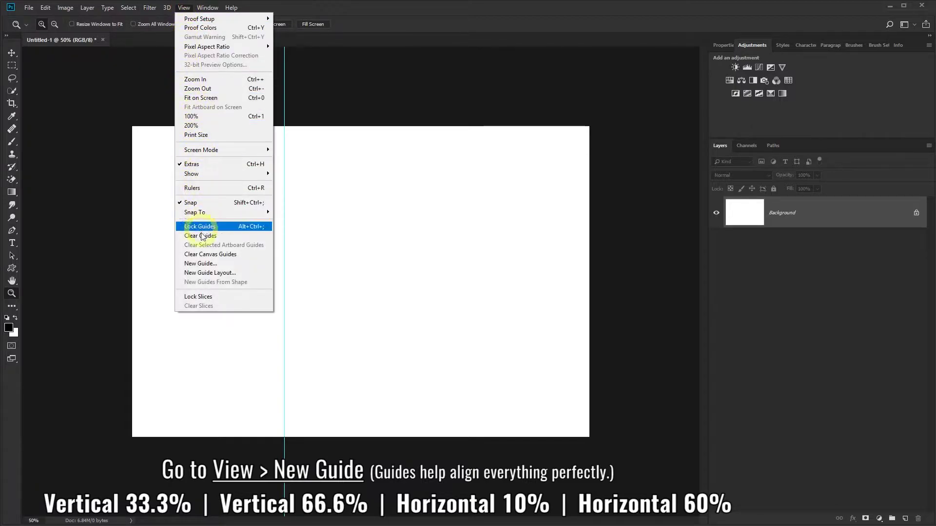
click(201, 264)
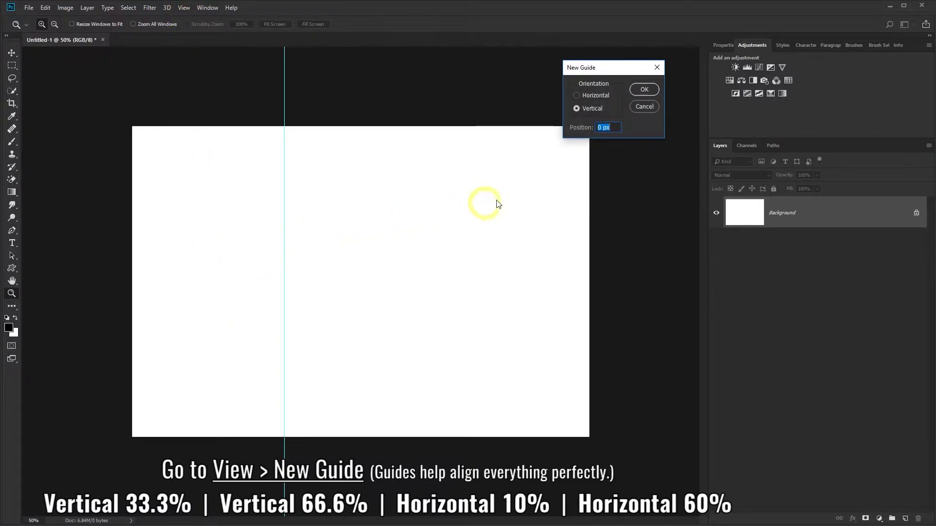
text(66)
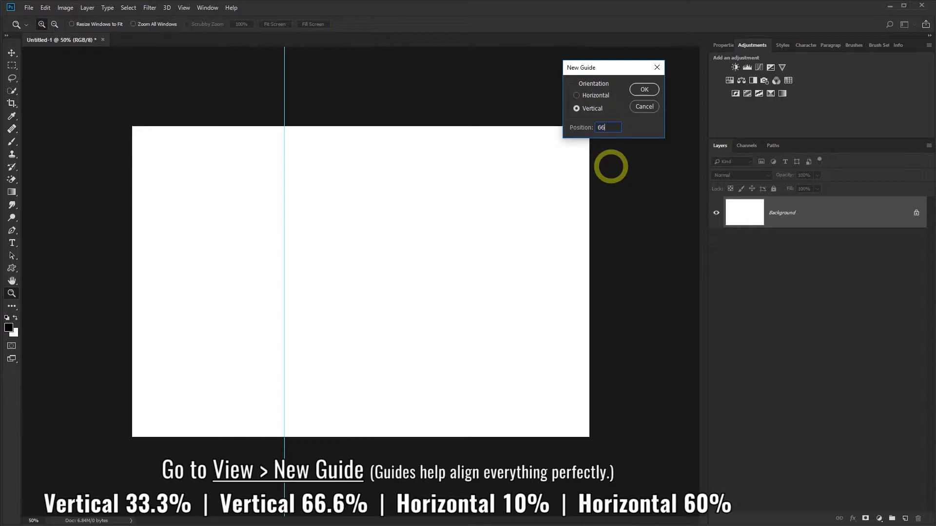
text(..)
key(BackSpace)
text(6)
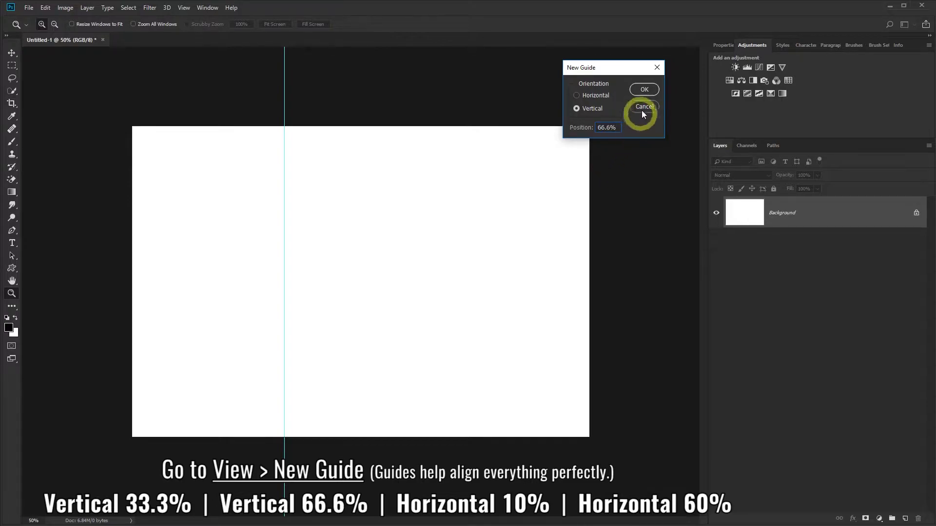
click(644, 90)
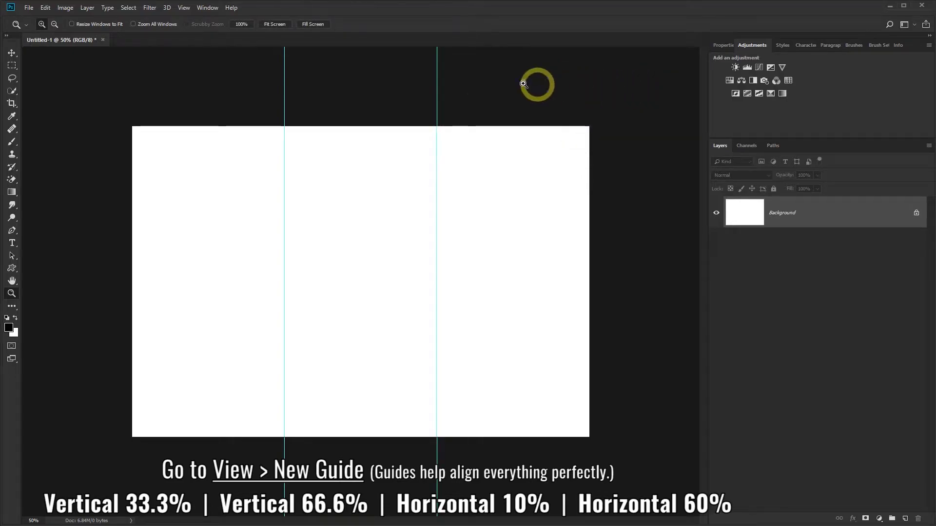
Add a horizontal guide at 10% of the page height
click(184, 7)
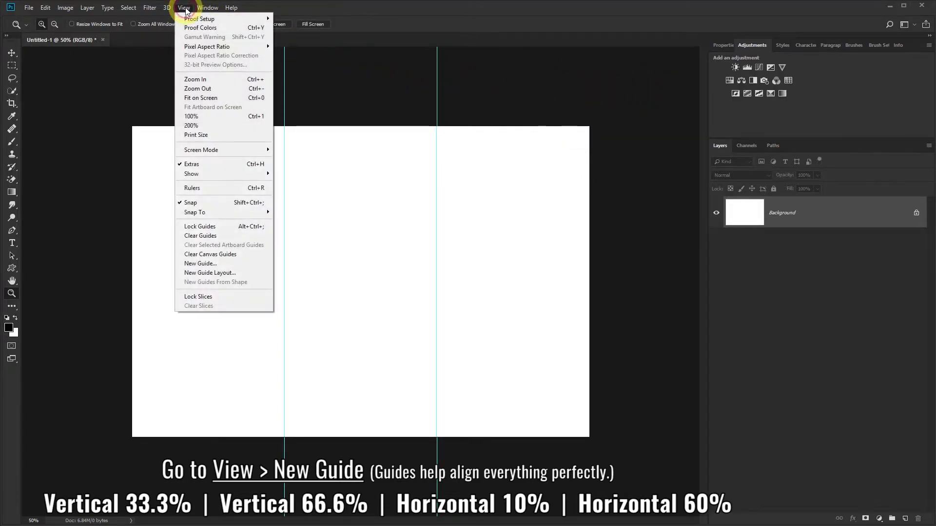
click(204, 265)
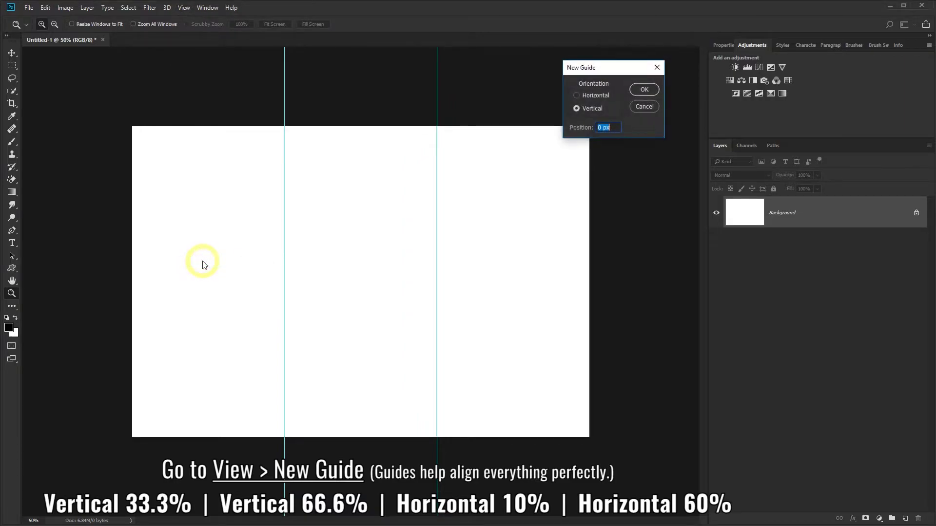
click(576, 96)
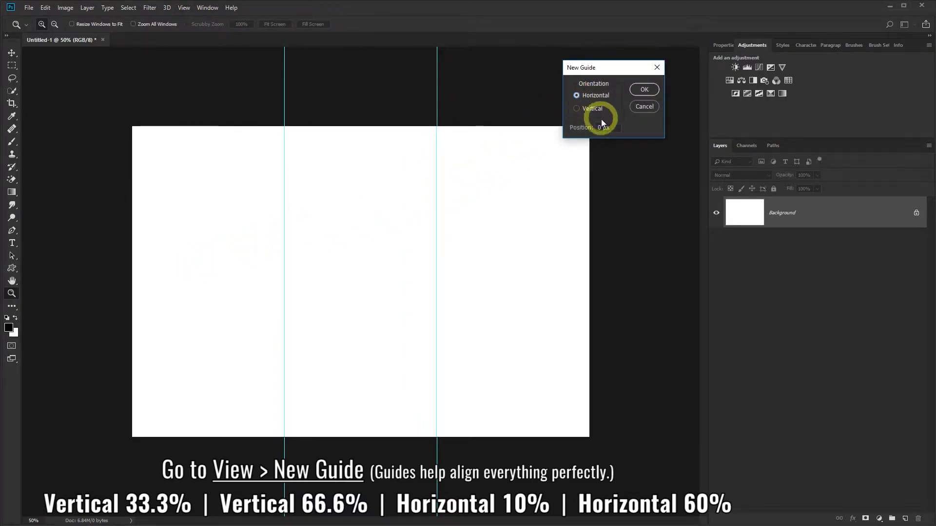
drag(613, 128, 597, 128)
click(643, 91)
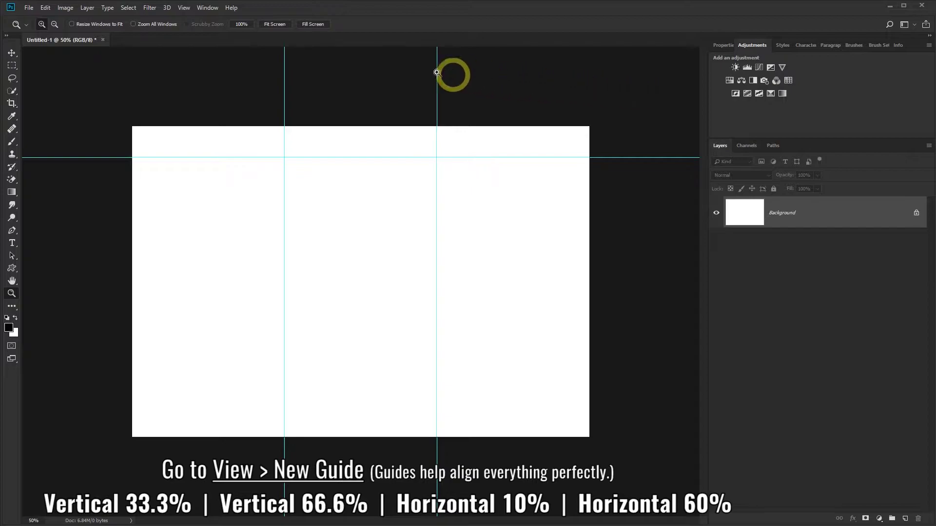
Add a second horizontal guide at 60% of the page height
click(183, 9)
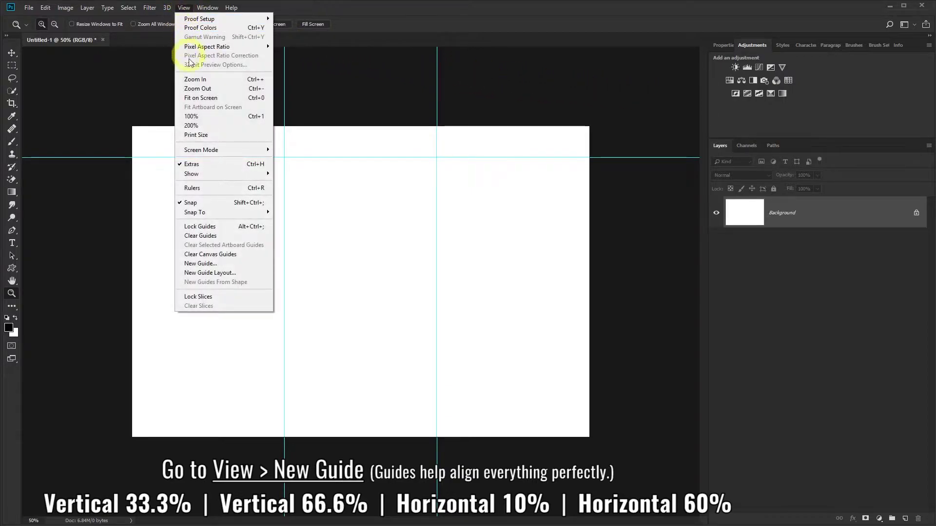
click(219, 268)
text(60)
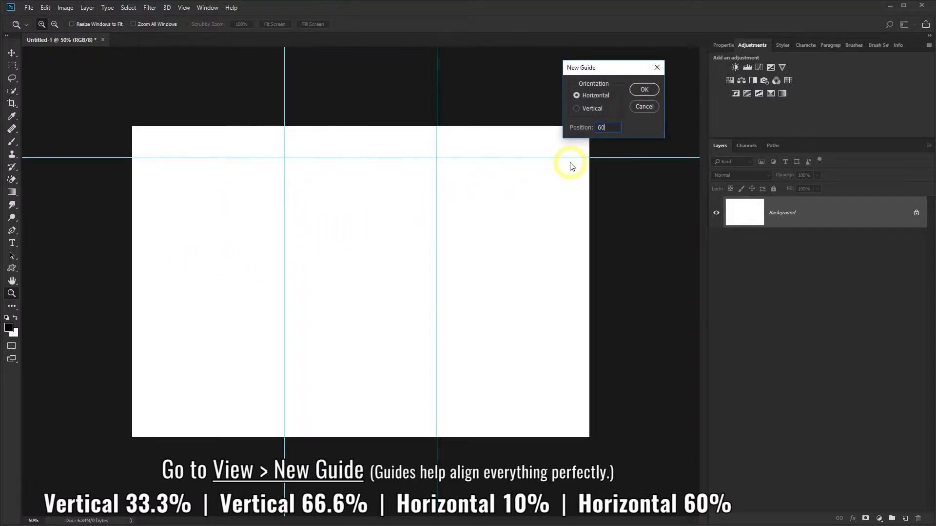
click(641, 92)
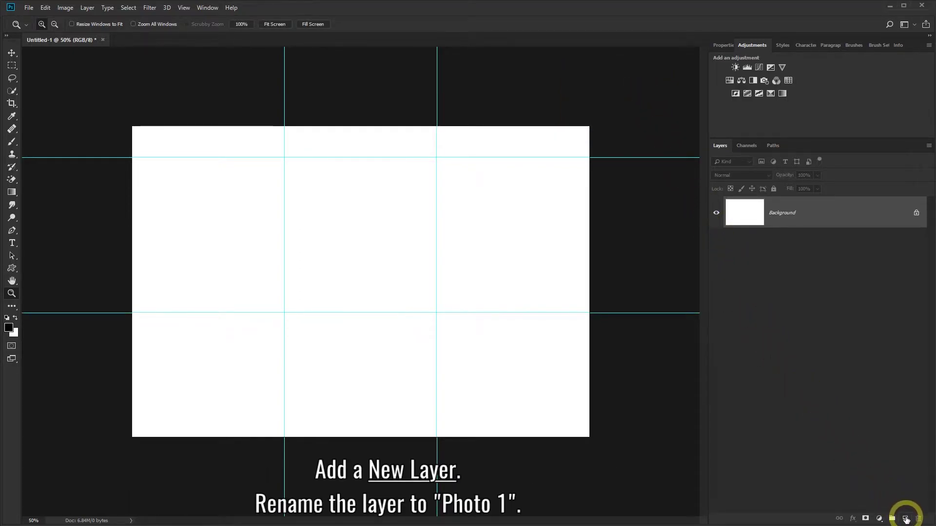
Add a new layer named Photo 1 and set a pink foreground colour with the Rectangular Marquee active
click(906, 520)
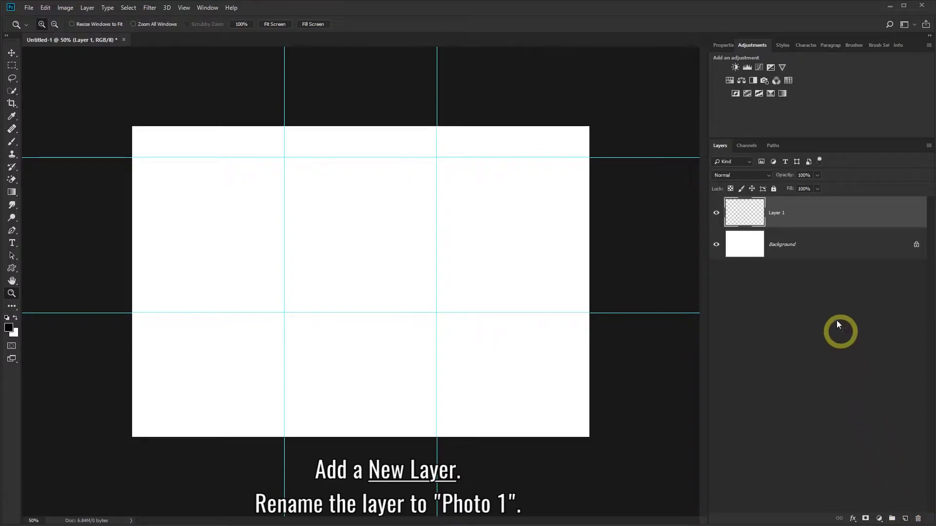
click(777, 215)
text(Photo)
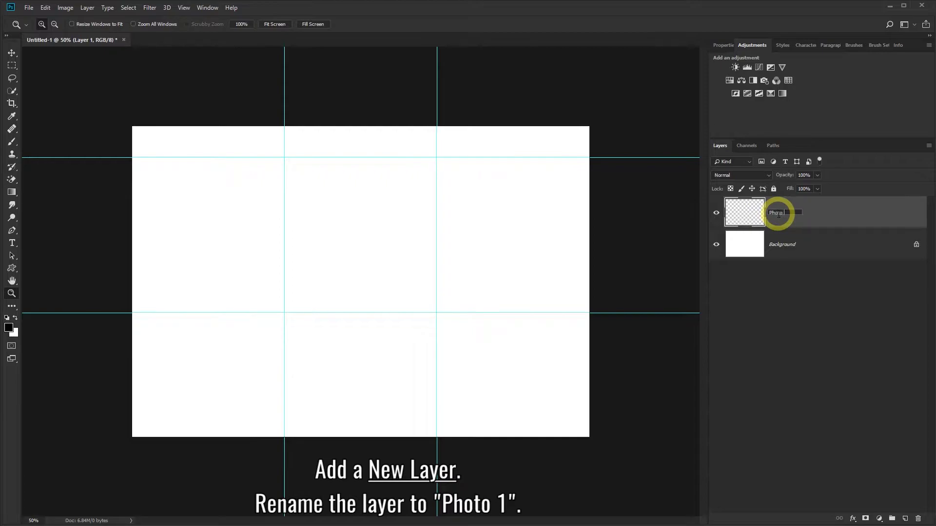
text(1)
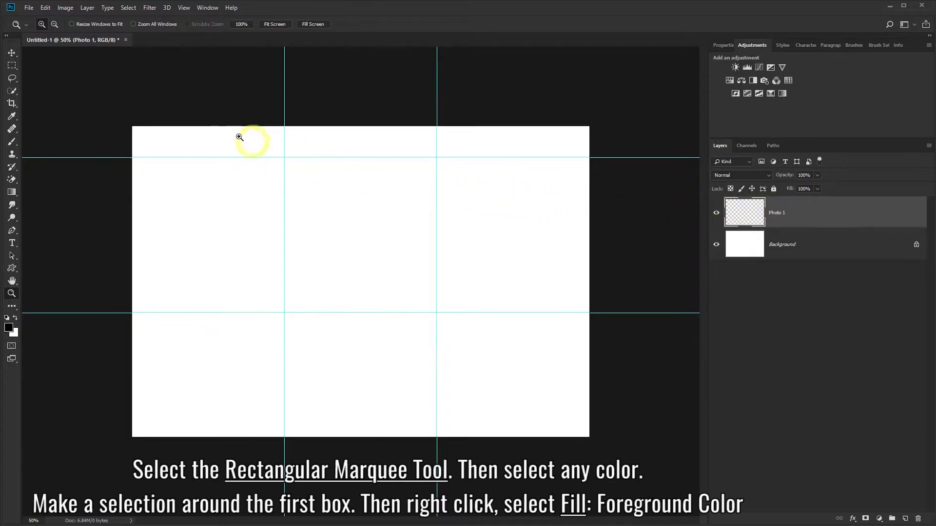
click(12, 66)
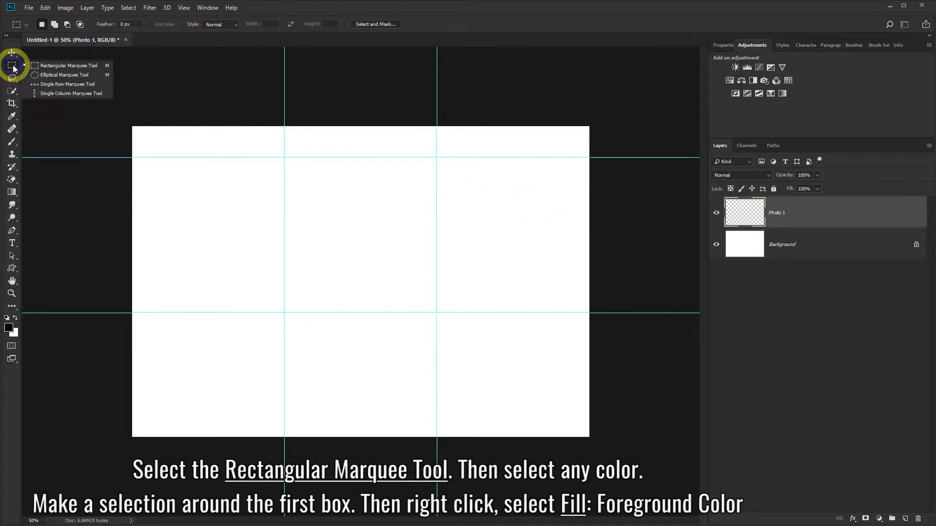
click(44, 66)
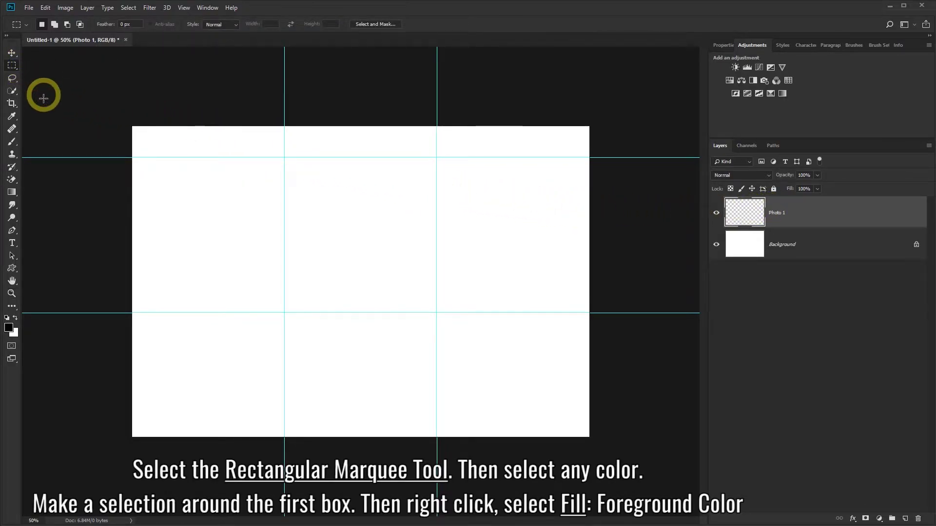
click(9, 328)
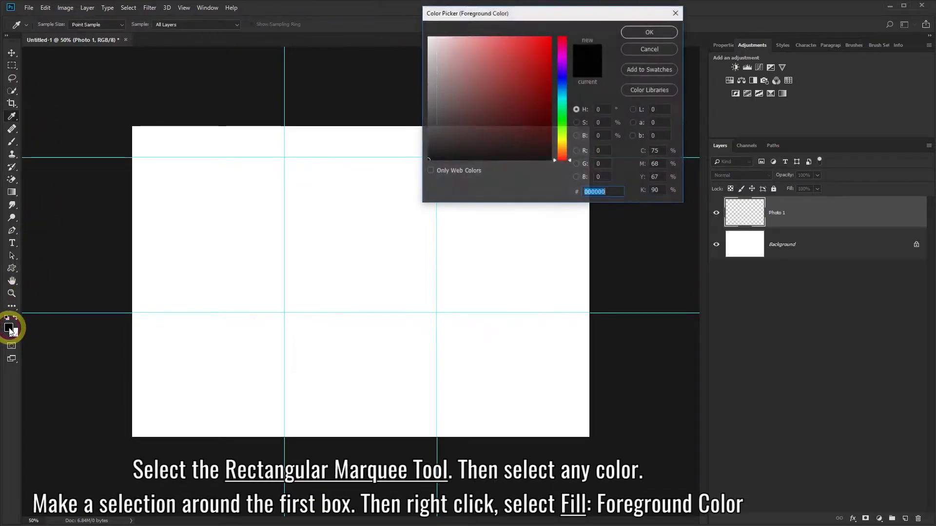
drag(479, 58, 486, 35)
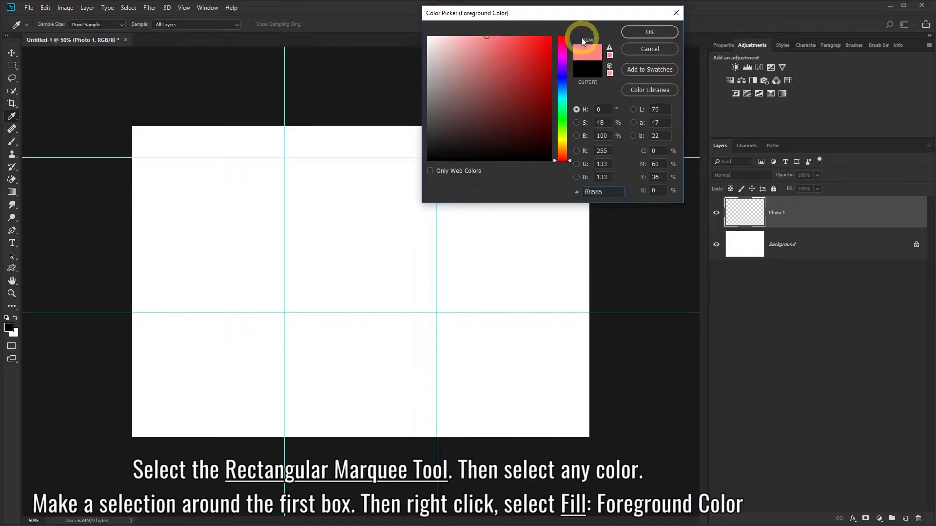
click(629, 33)
Select the first box between the guides and fill it with the pink foreground colour
key(m)
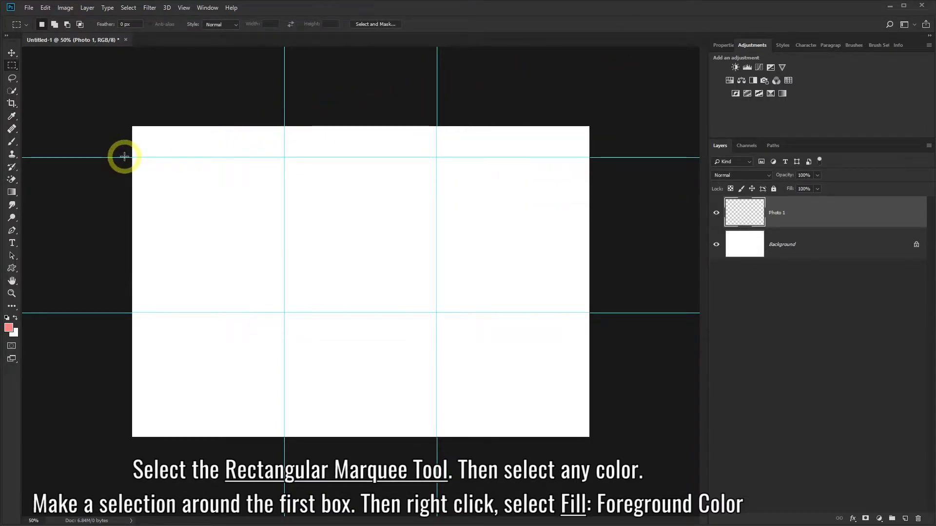
drag(132, 157, 285, 312)
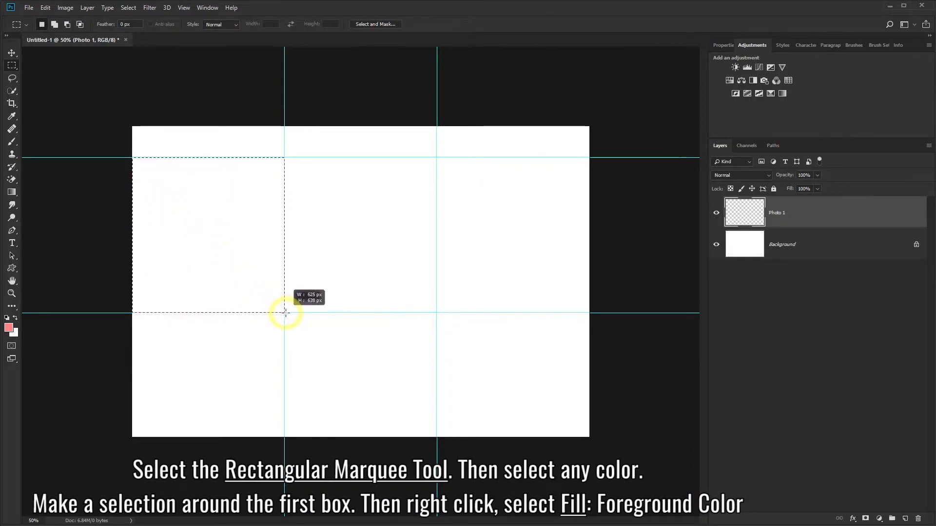
right_click(312, 217)
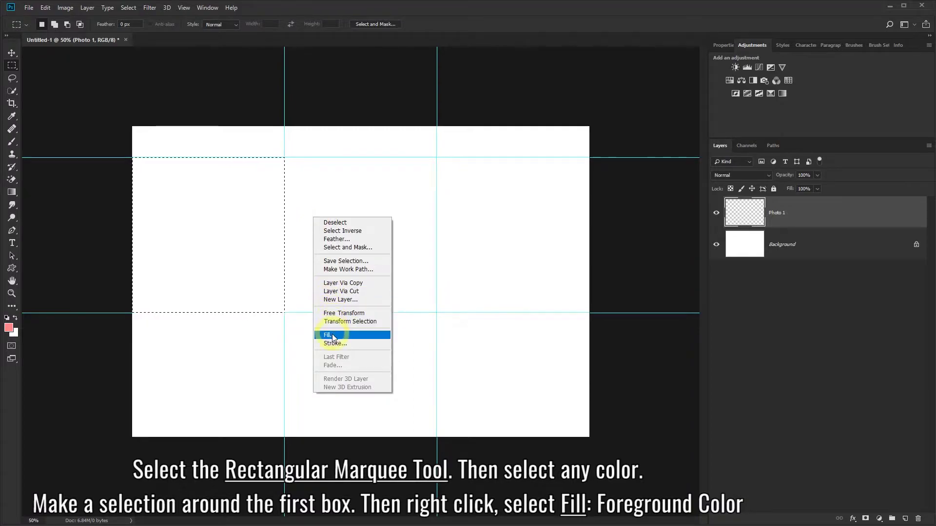
click(352, 336)
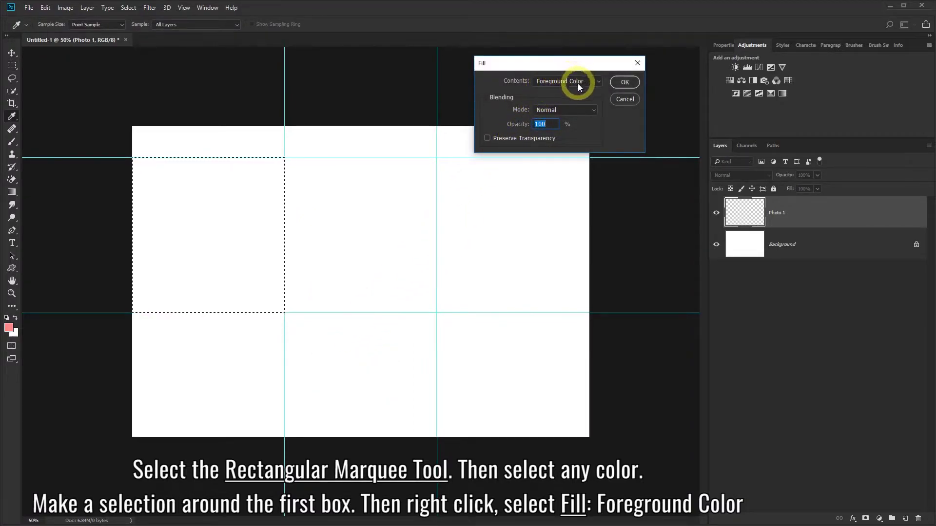
click(615, 83)
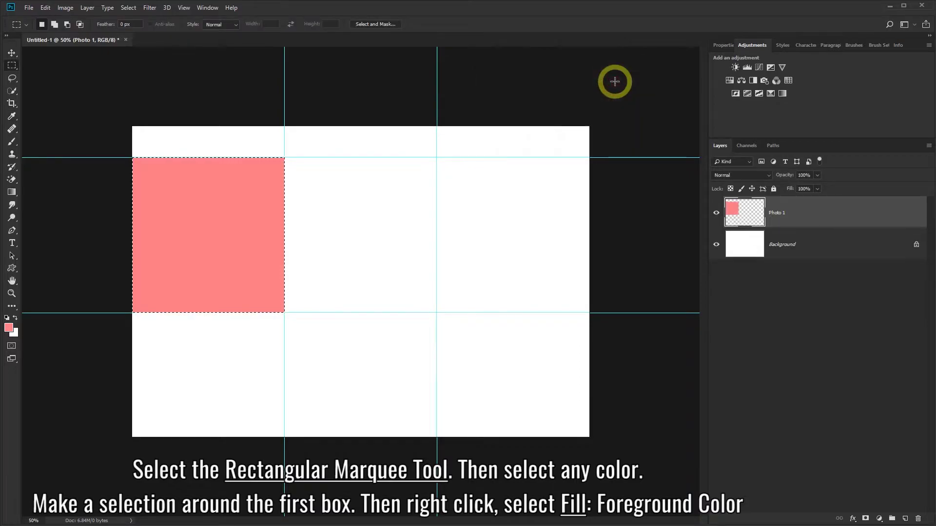
key(m)
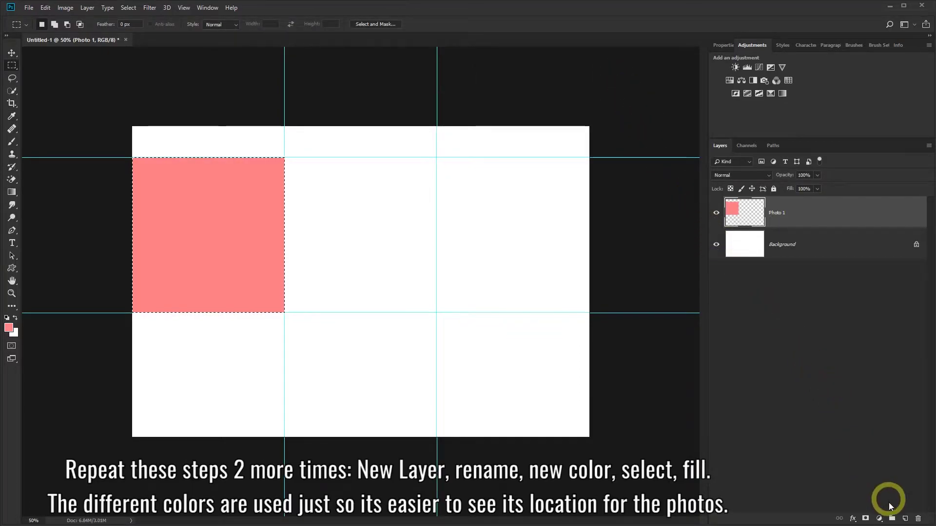
Add a new layer named Photo 2 and set the foreground colour to light blue
click(906, 518)
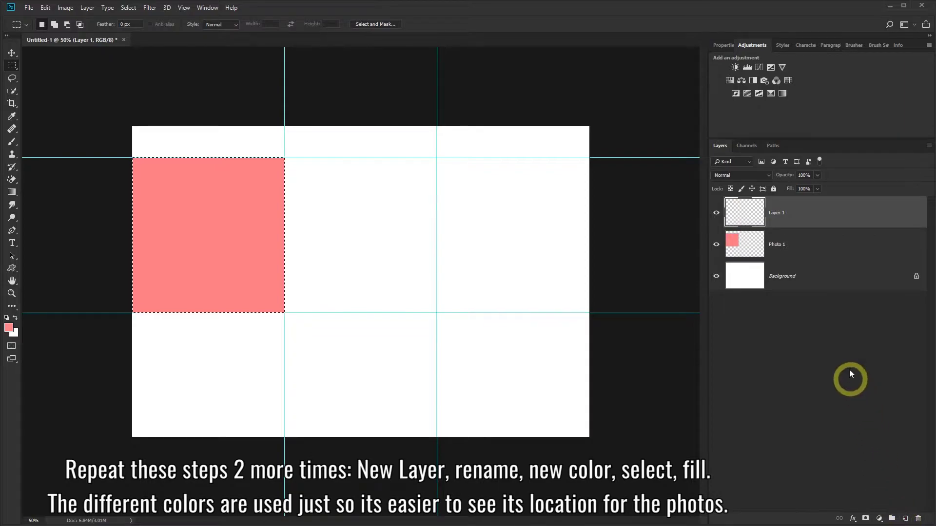
double_click(778, 213)
text(Photo)
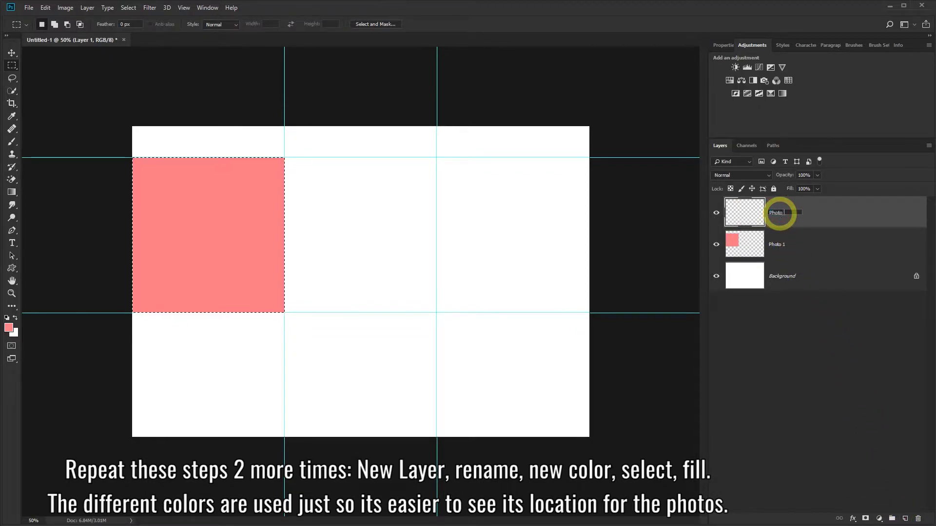
text(2)
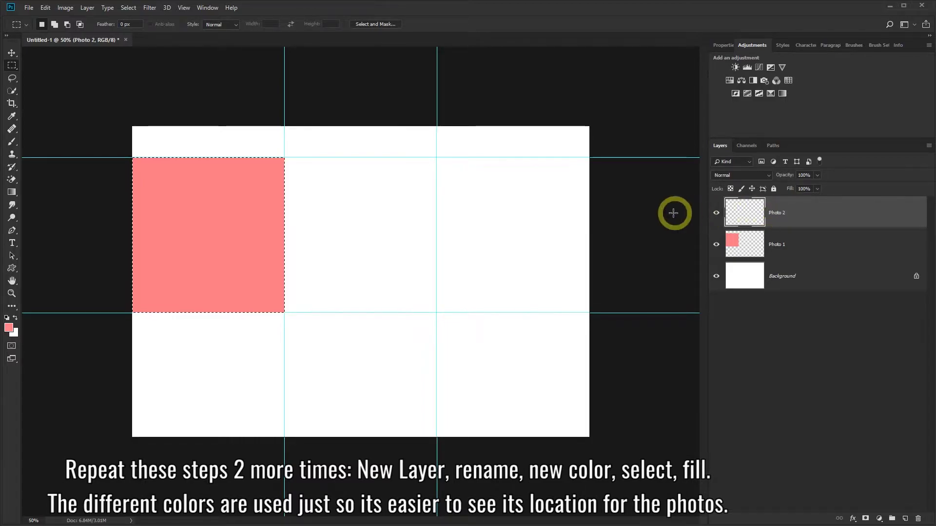
click(9, 327)
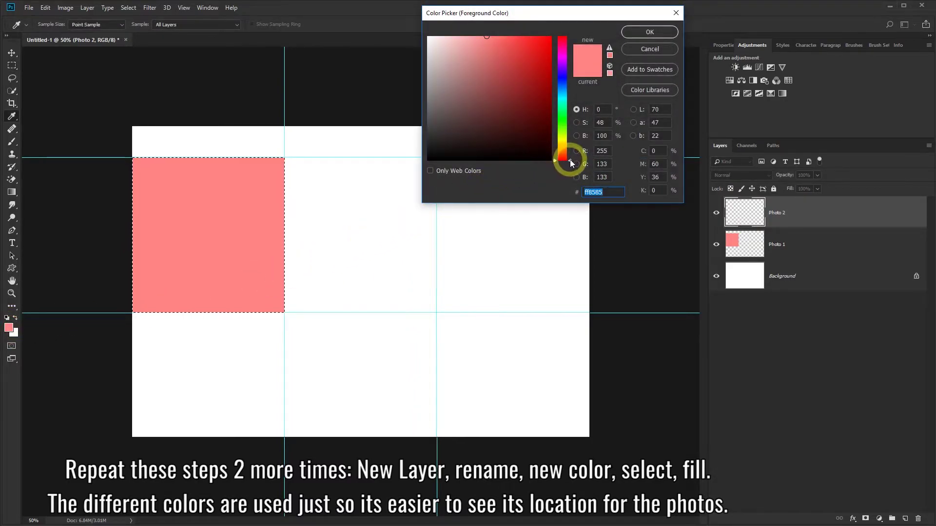
drag(565, 155, 569, 95)
click(644, 34)
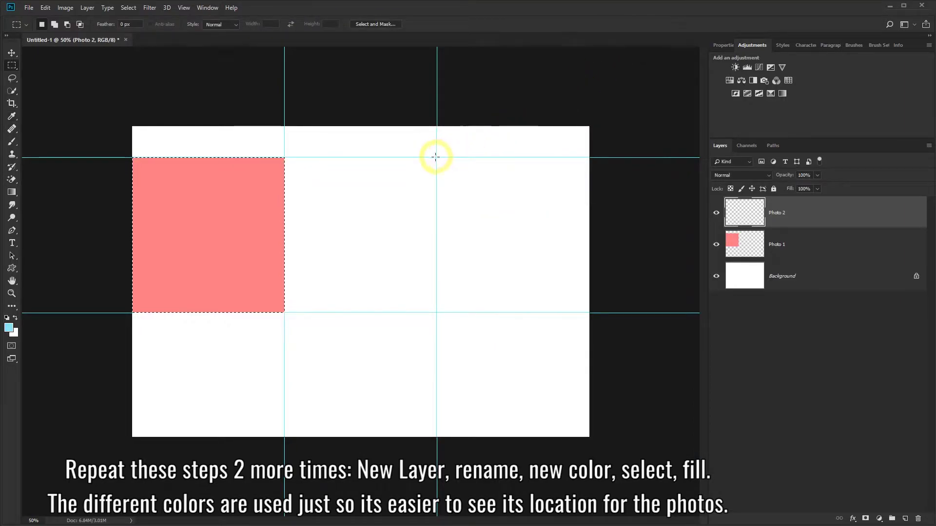
Select the middle box between the guides and fill it with light blue
mouse_move(437, 157)
mouse_down()
mouse_move(383, 291)
mouse_move(282, 311)
mouse_up()
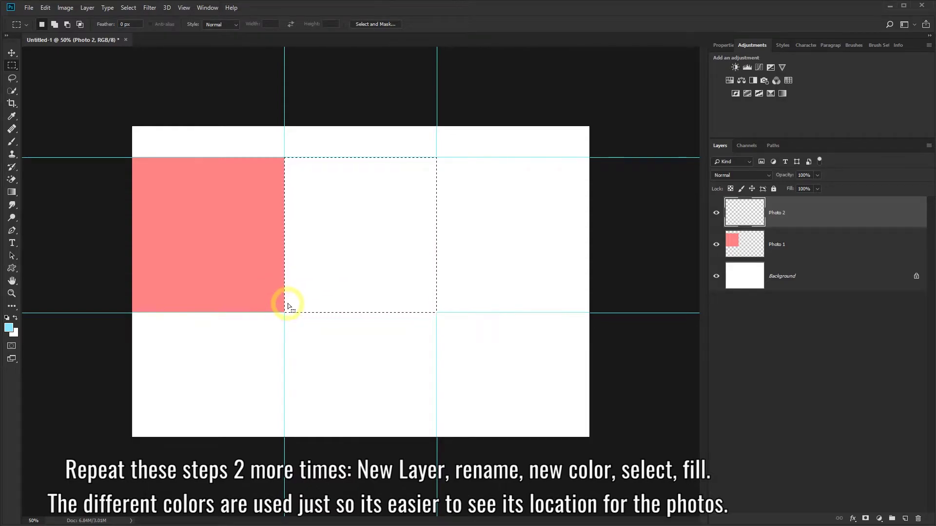
right_click(313, 285)
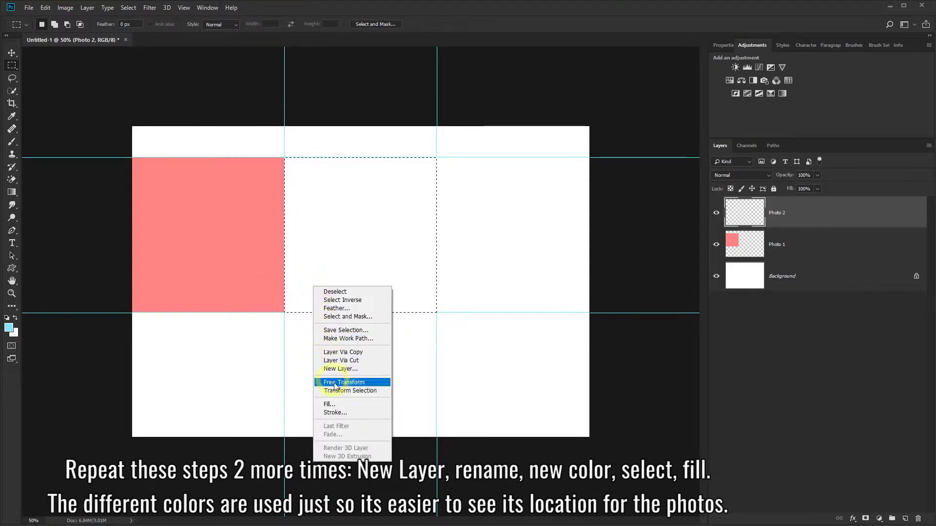
click(344, 404)
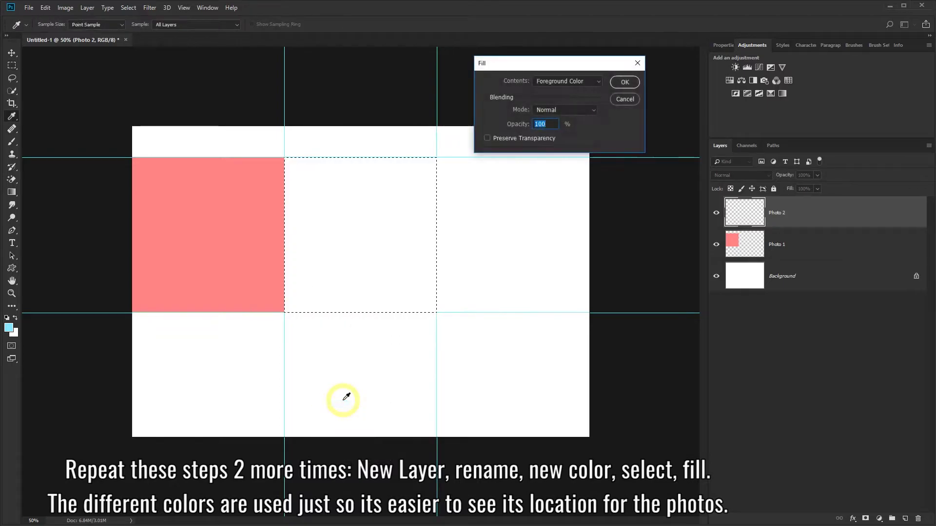
click(624, 83)
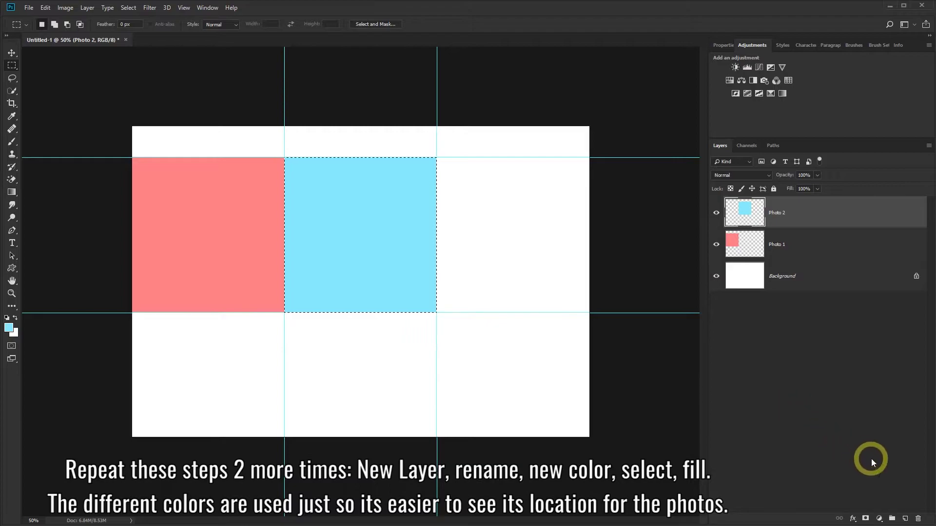
click(904, 518)
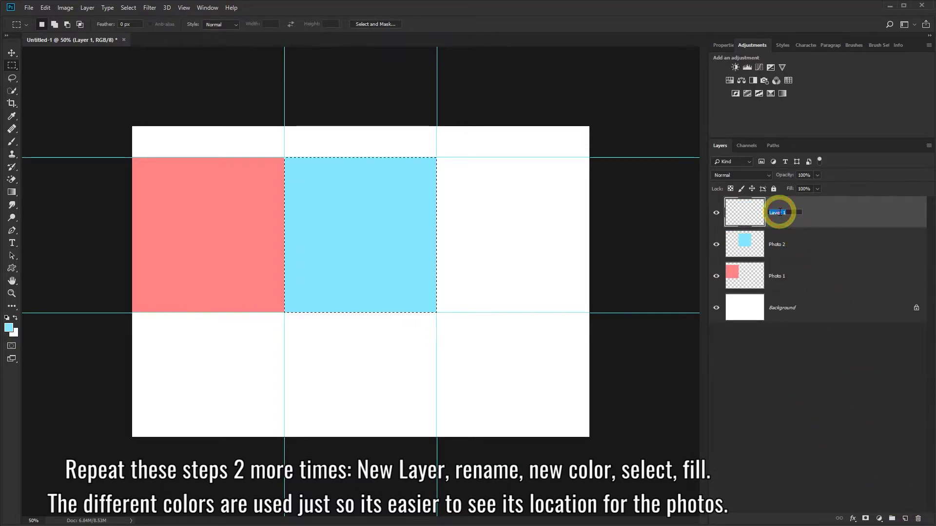
Name the new layer Photo 3 and set the foreground colour to purple
text(Photo 3)
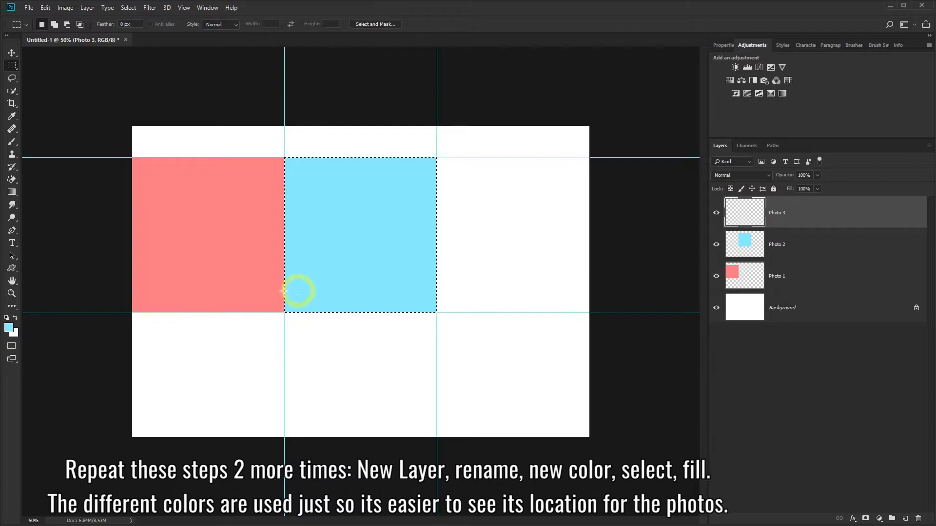
click(9, 327)
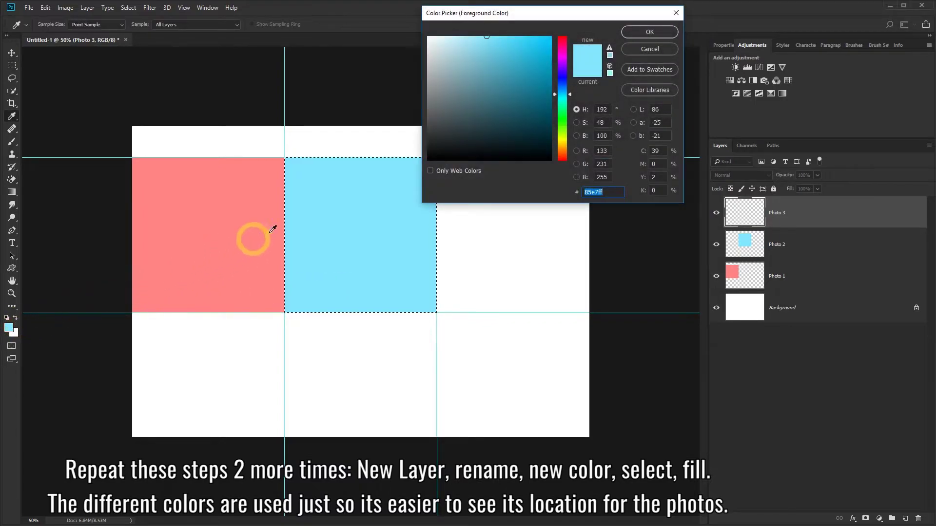
drag(565, 94, 571, 71)
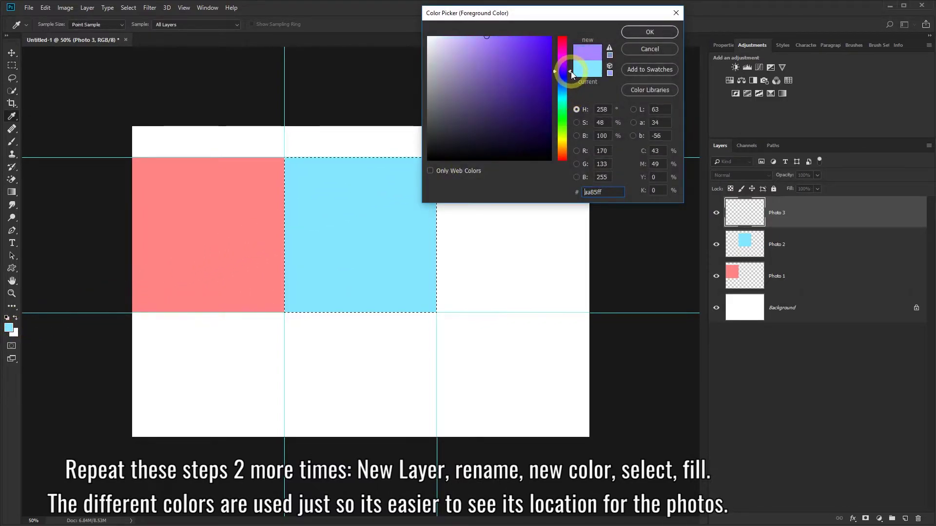
click(634, 33)
Select the right-hand box between the guides and fill it with purple
key(m)
drag(598, 157, 436, 309)
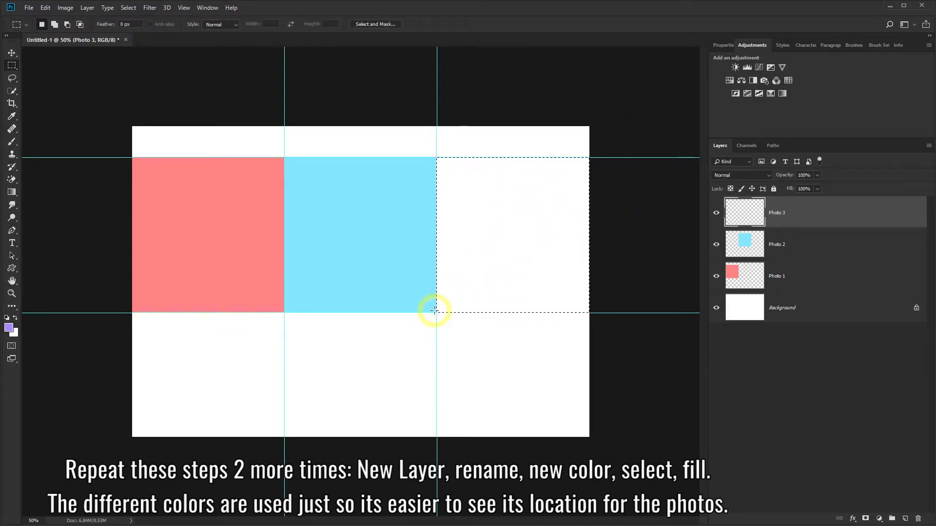
right_click(391, 253)
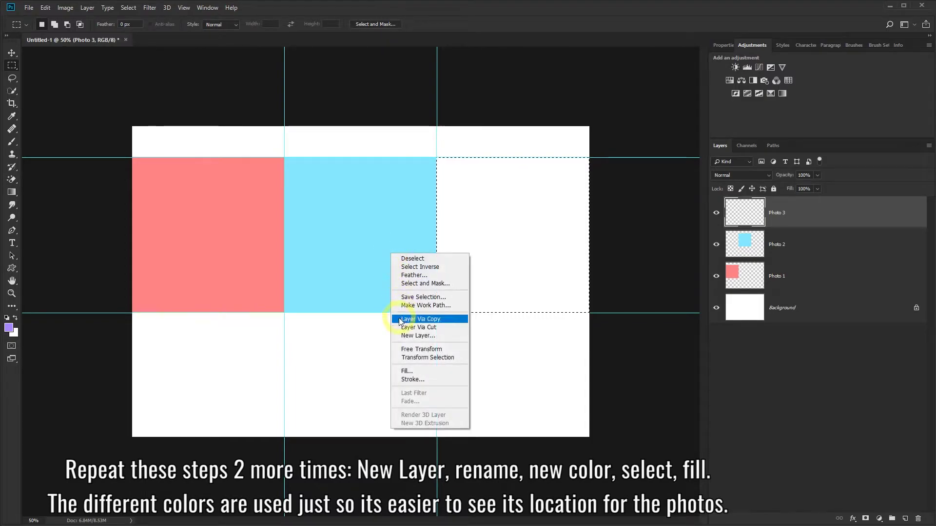
click(406, 372)
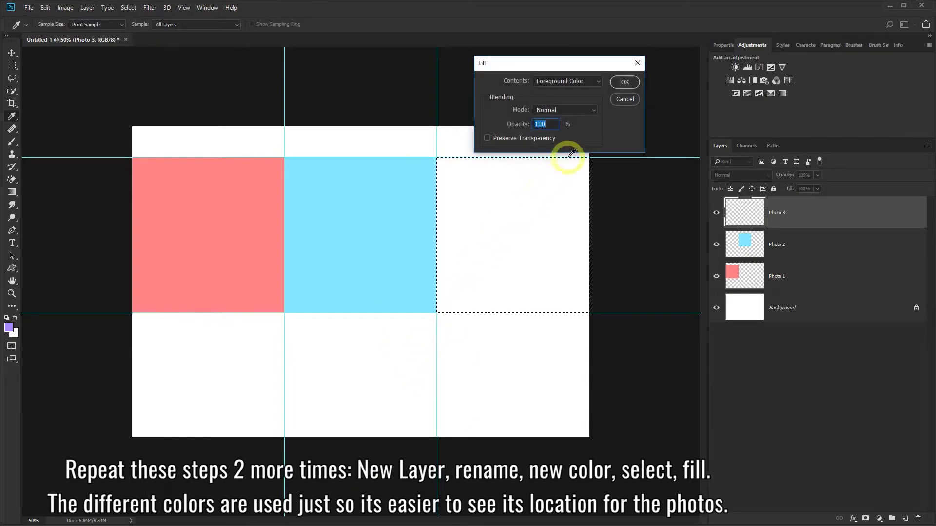
click(626, 82)
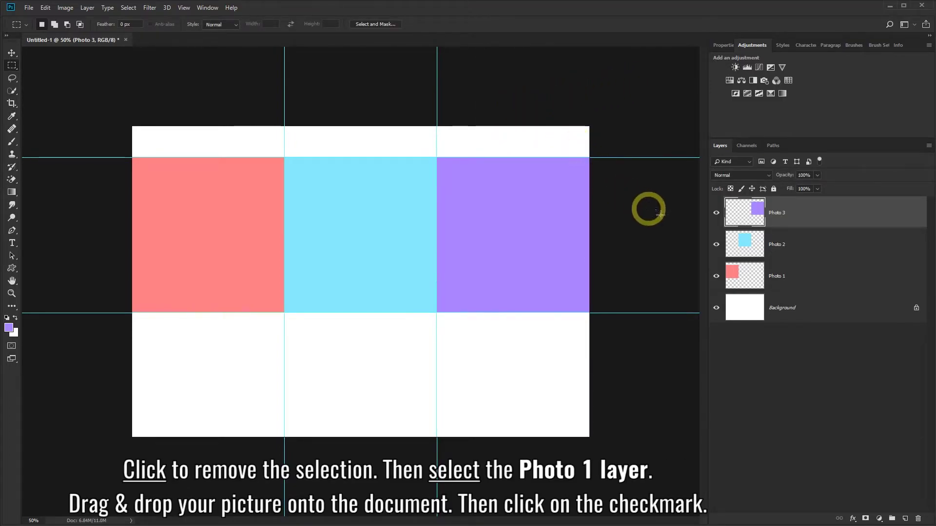
With Photo 1 selected, drag the couple-on-bench photo from File Explorer into the document and commit it
click(804, 278)
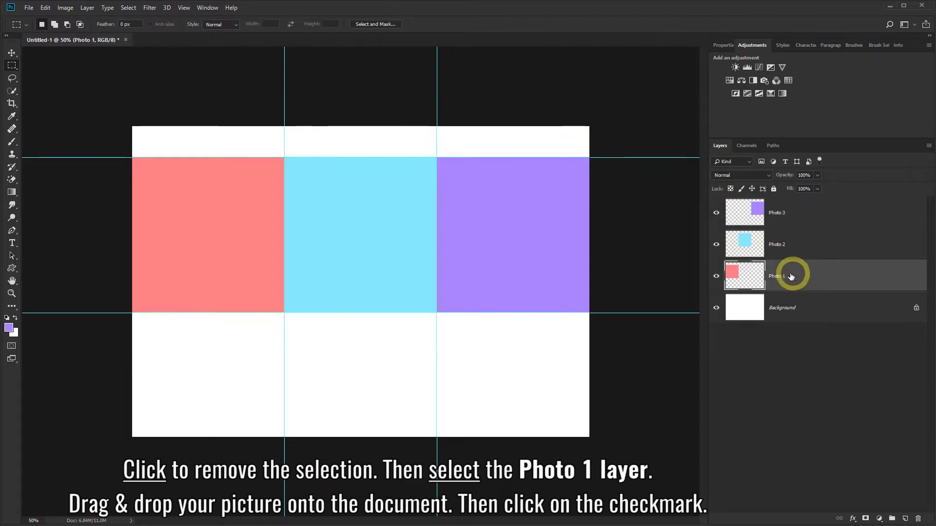
click(717, 277)
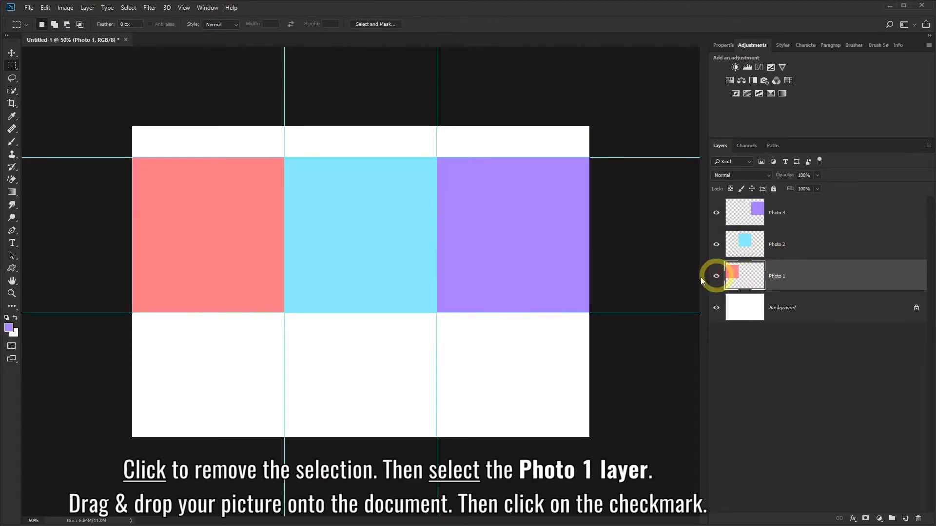
click(200, 221)
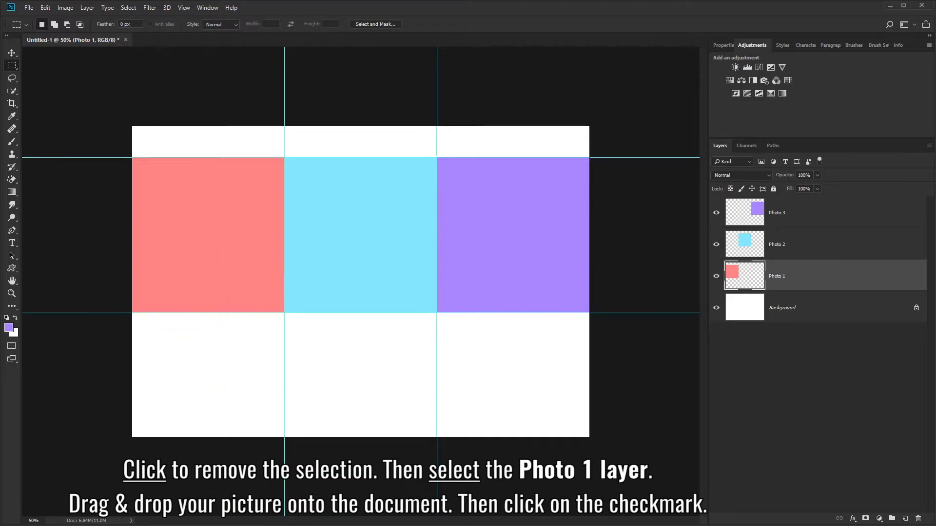
key(alt+Tab)
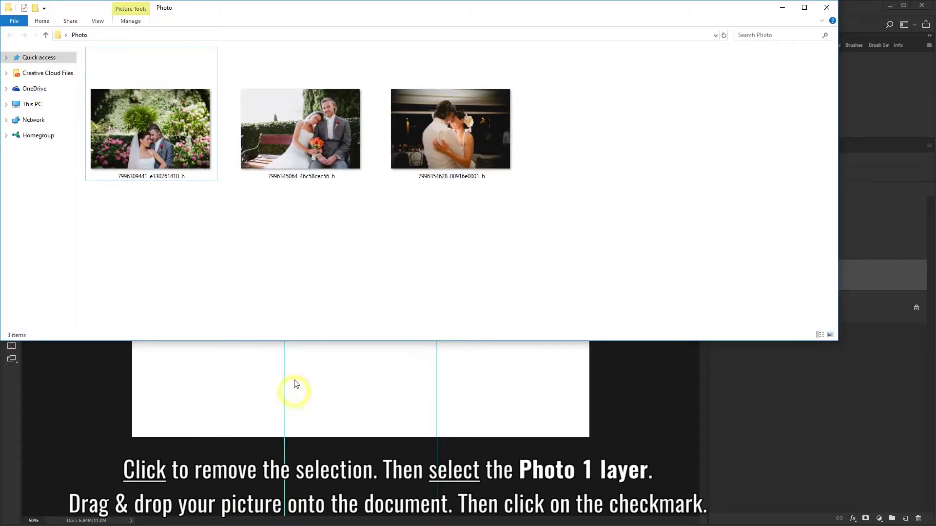
click(289, 124)
drag(289, 124, 350, 386)
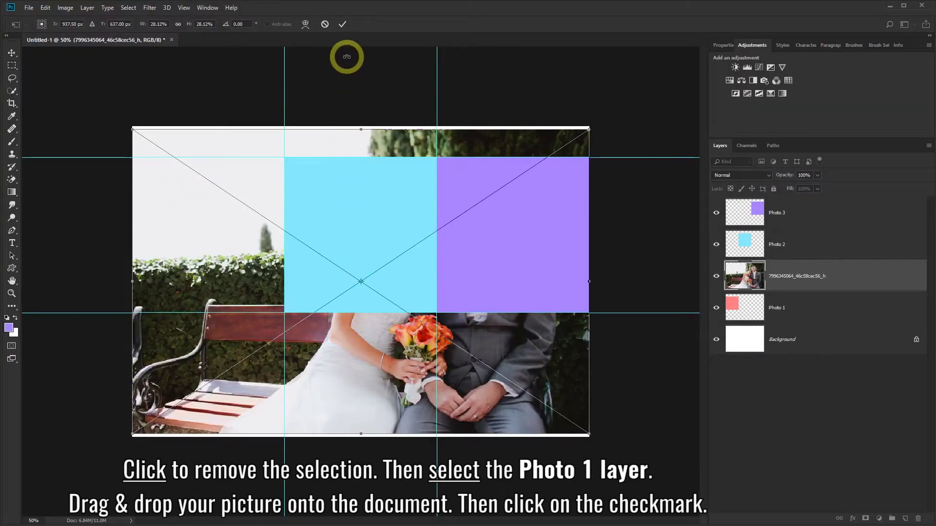
click(343, 24)
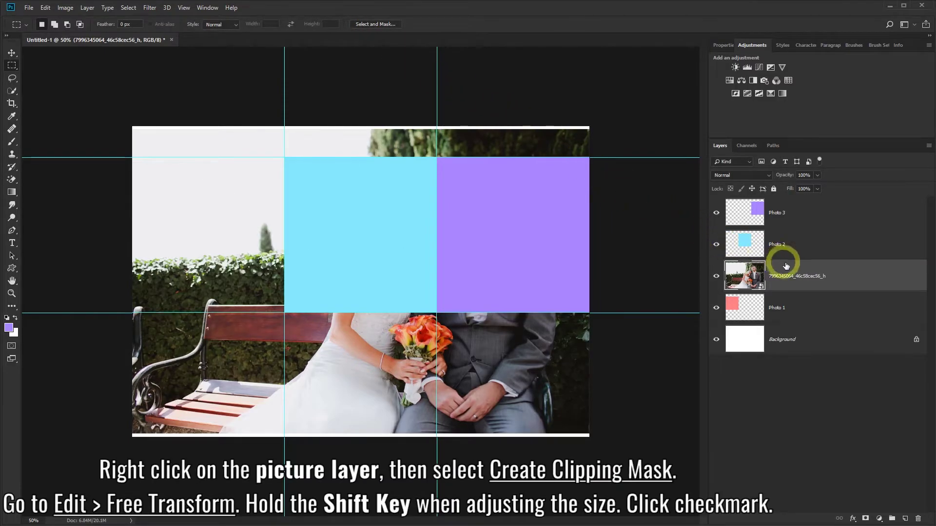
Clip the bench photo to Photo 1, then Free Transform it to fill the left cell
right_click(826, 273)
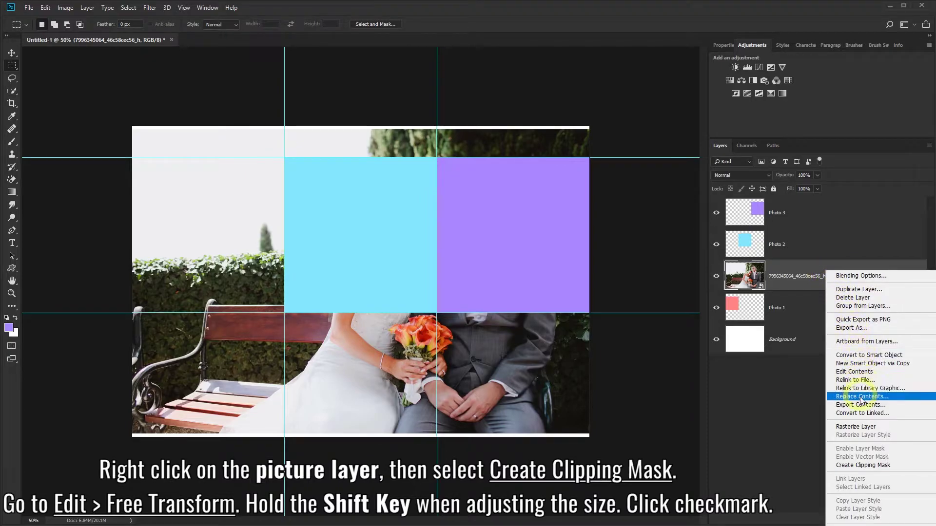
click(862, 465)
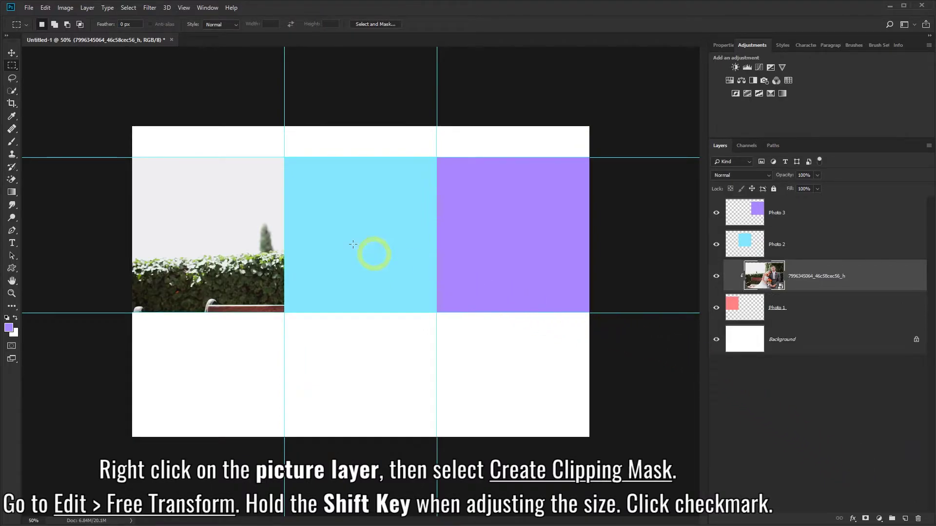
click(45, 8)
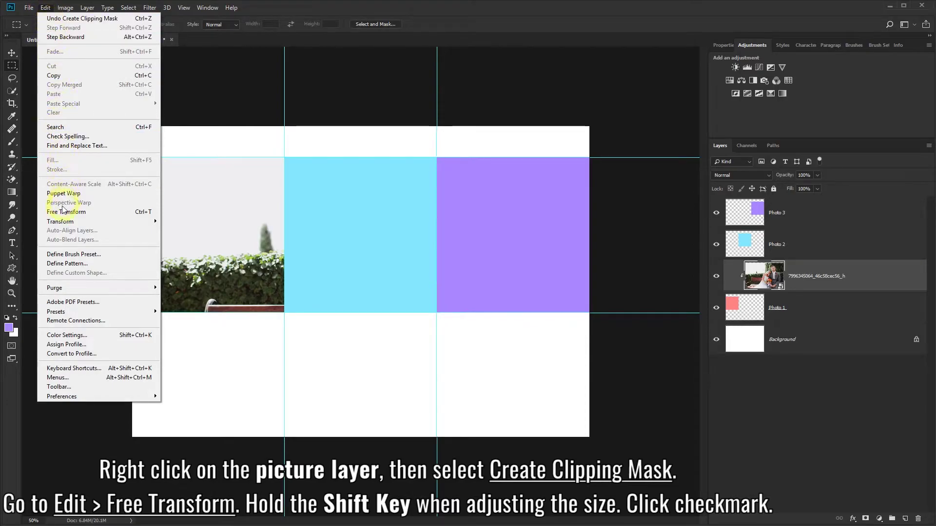
click(102, 213)
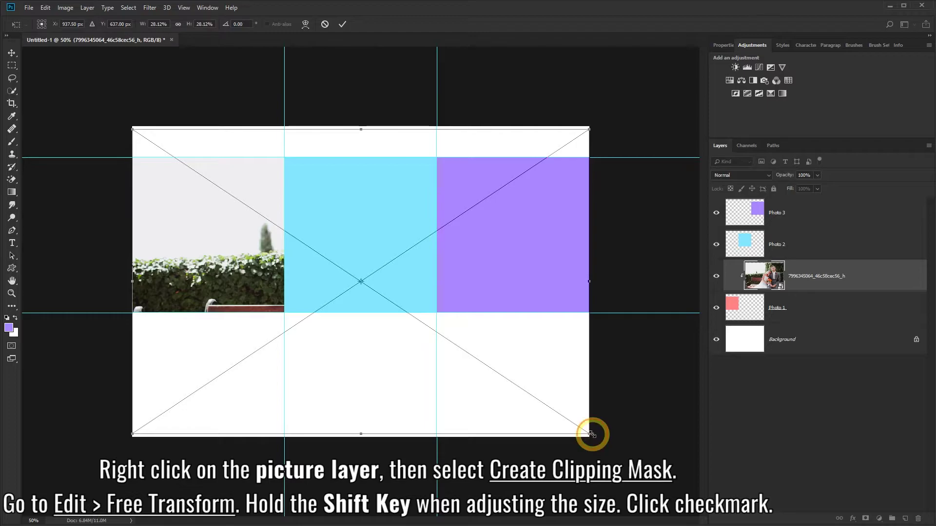
mouse_move(592, 434)
mouse_down()
mouse_move(251, 389)
mouse_move(349, 414)
mouse_up()
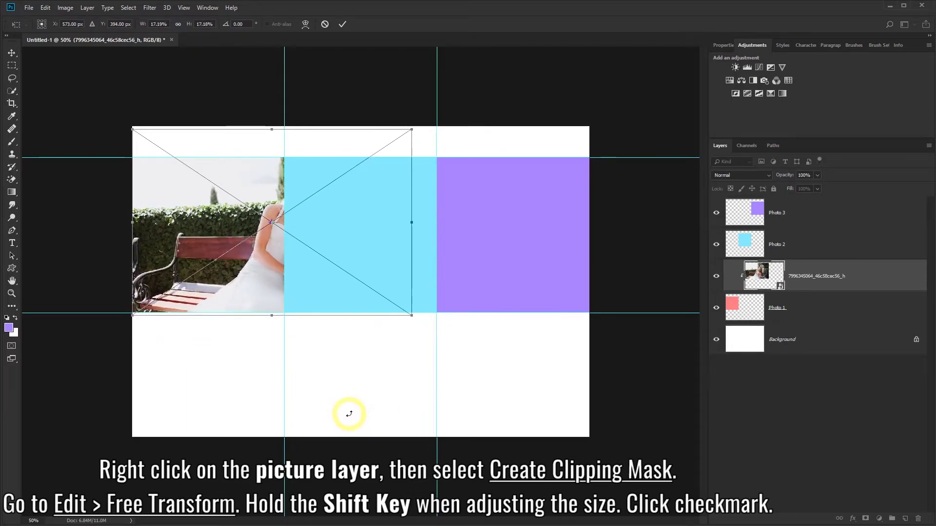
drag(411, 131, 374, 155)
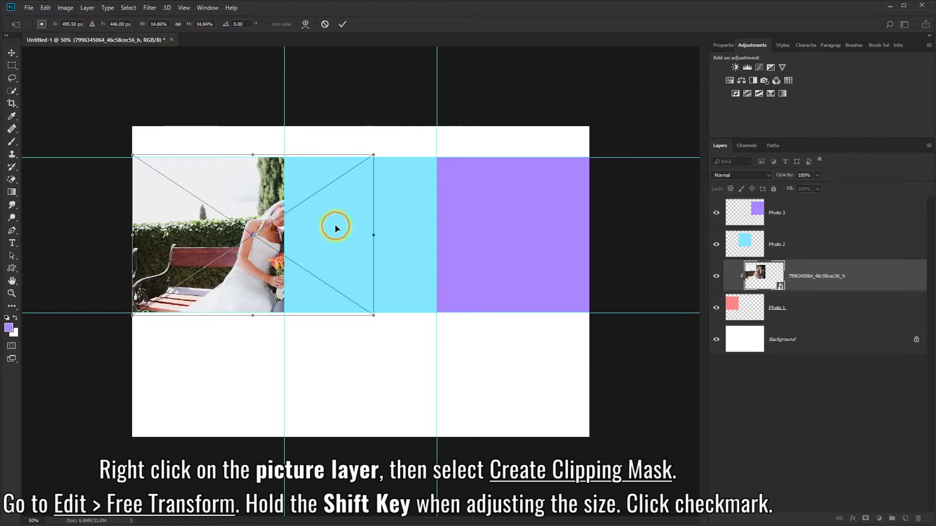
drag(335, 228, 252, 226)
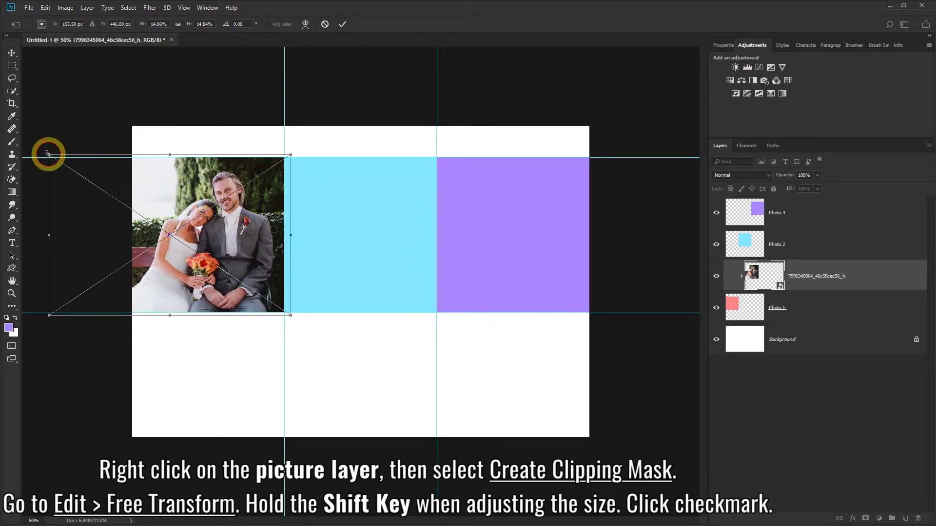
drag(48, 154, 35, 148)
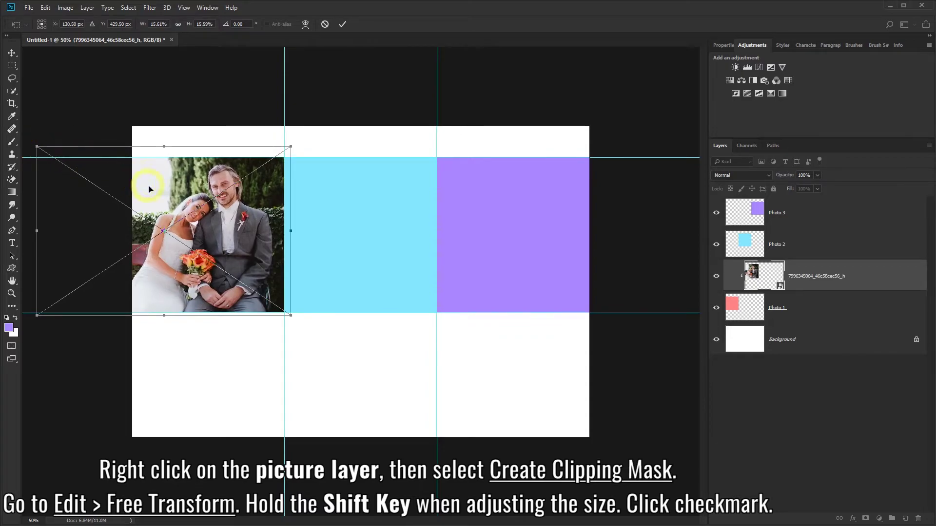
drag(234, 246, 233, 242)
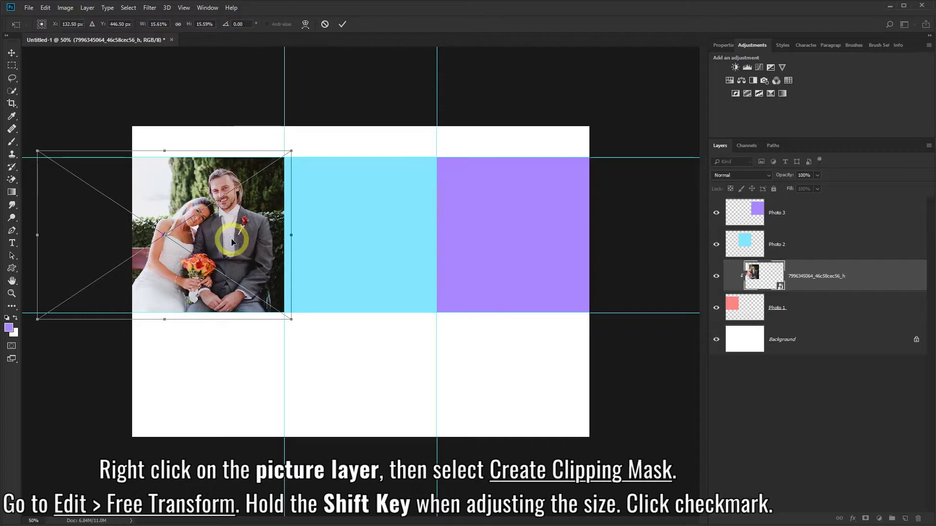
click(341, 27)
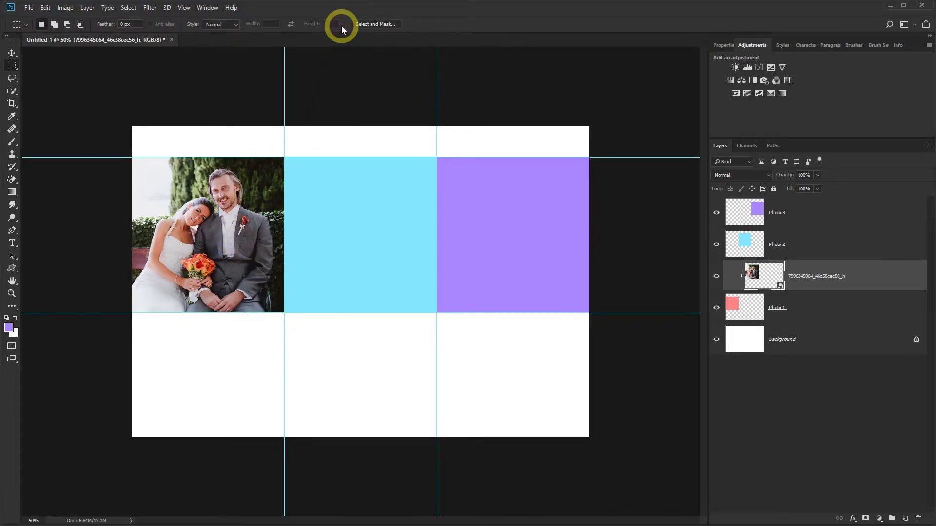
Place the dancing-couple photo above Photo 2 from File Explorer and clip it to Photo 2
click(808, 242)
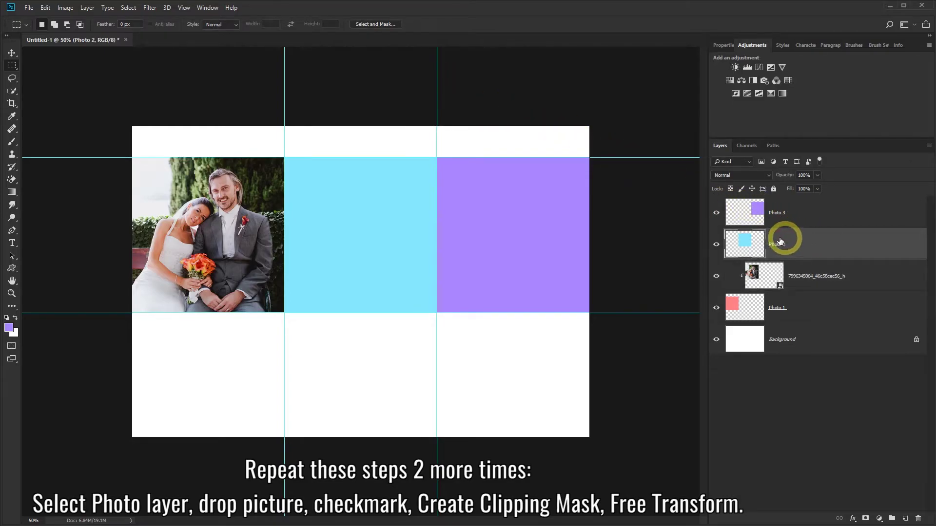
click(716, 245)
click(717, 246)
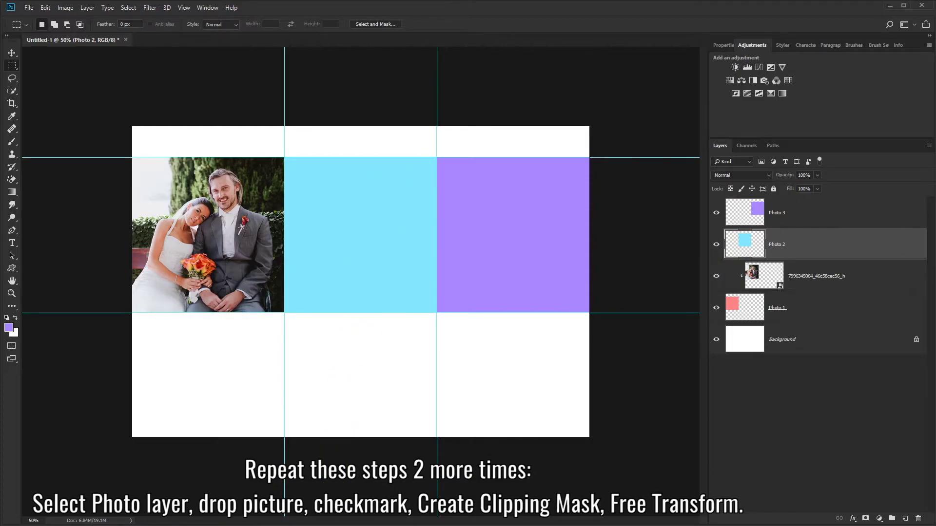
key(alt+Tab)
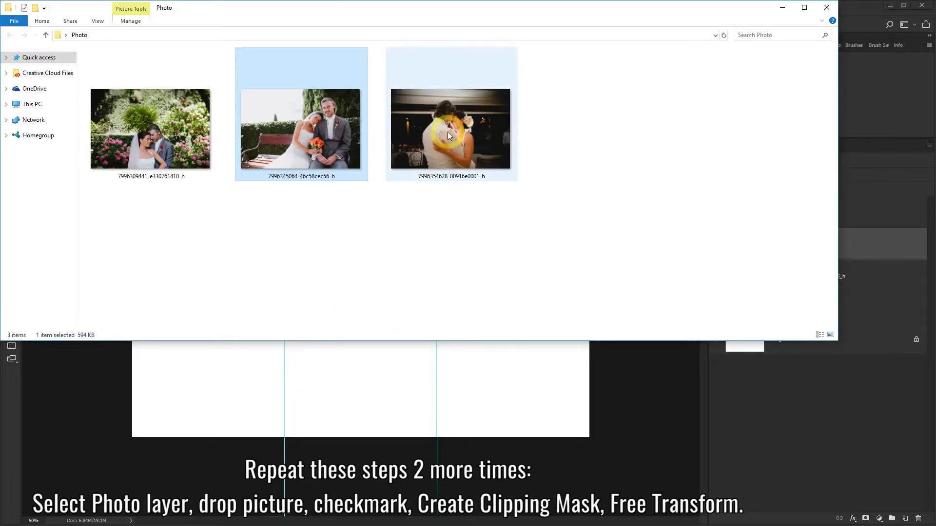
click(449, 134)
drag(445, 126, 461, 374)
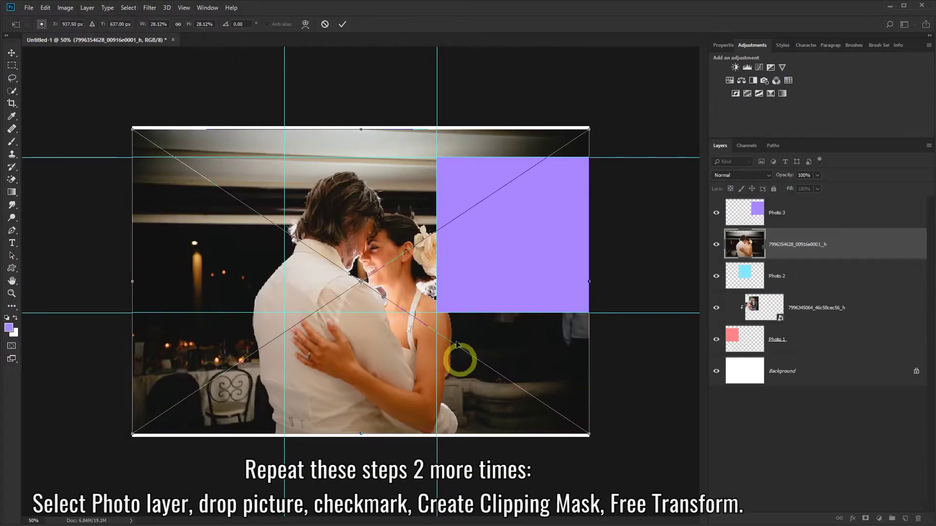
click(340, 25)
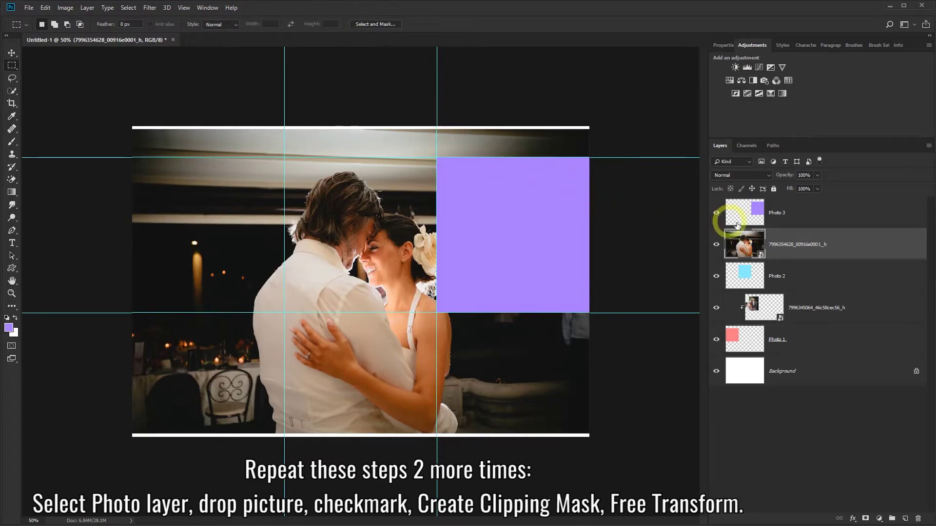
right_click(834, 241)
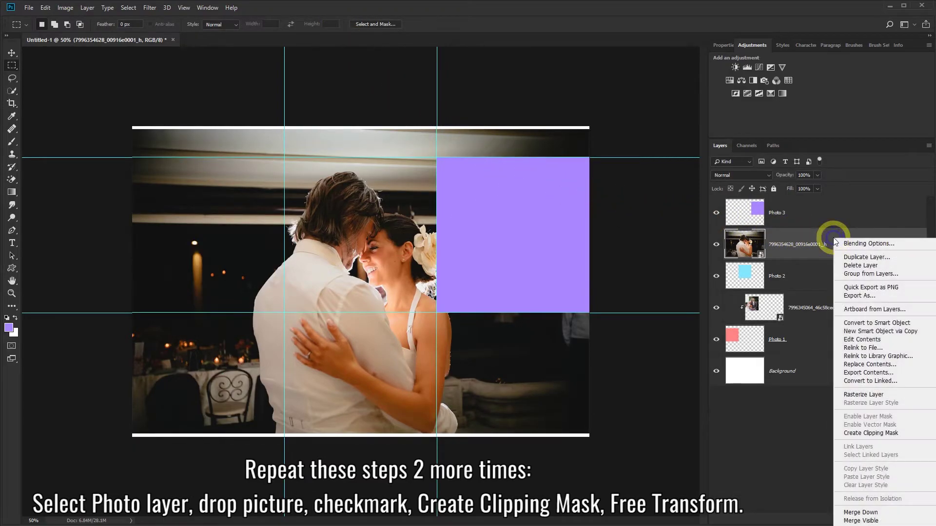
click(855, 434)
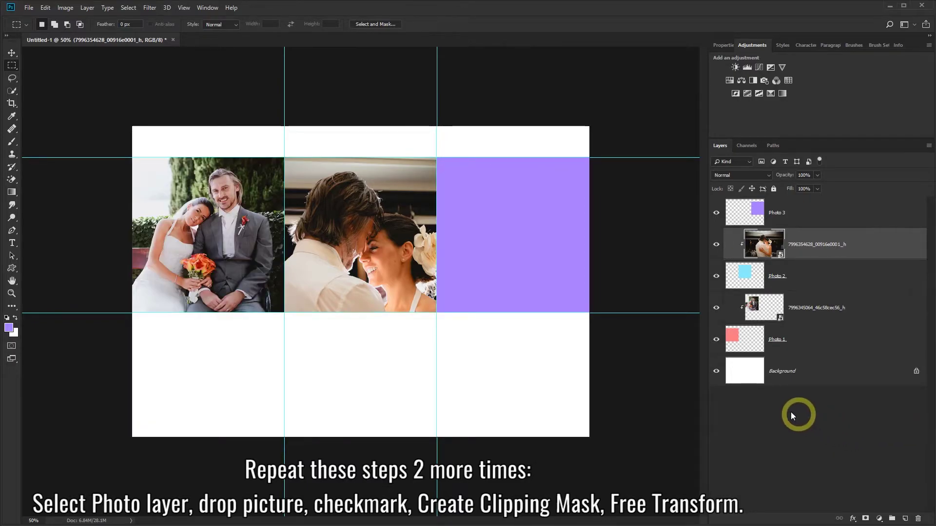
Free Transform the dancing-couple photo, scaling it down and shifting it to fill the centre frame
click(46, 7)
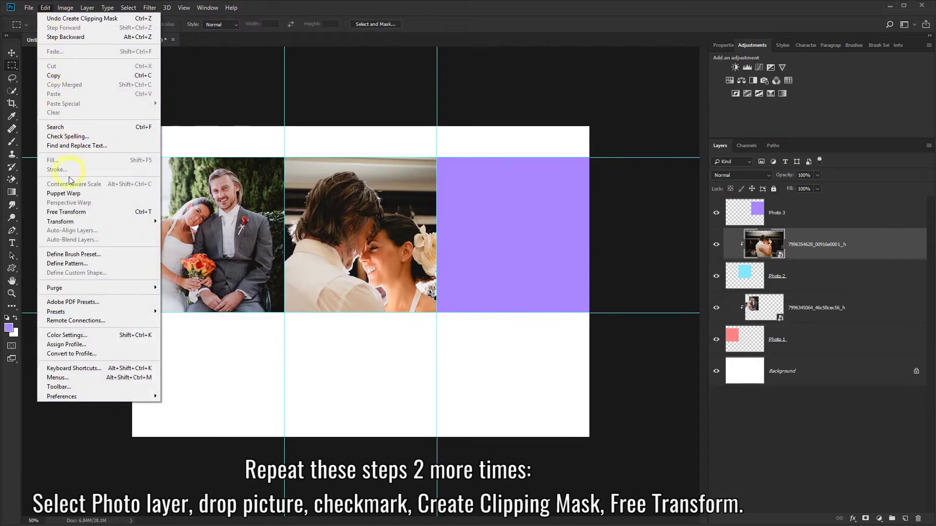
click(72, 213)
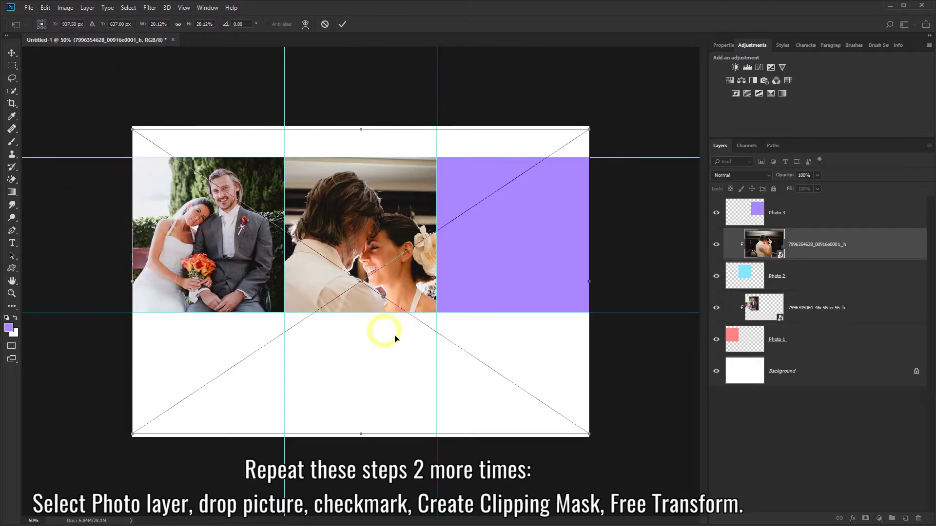
drag(588, 434, 502, 376)
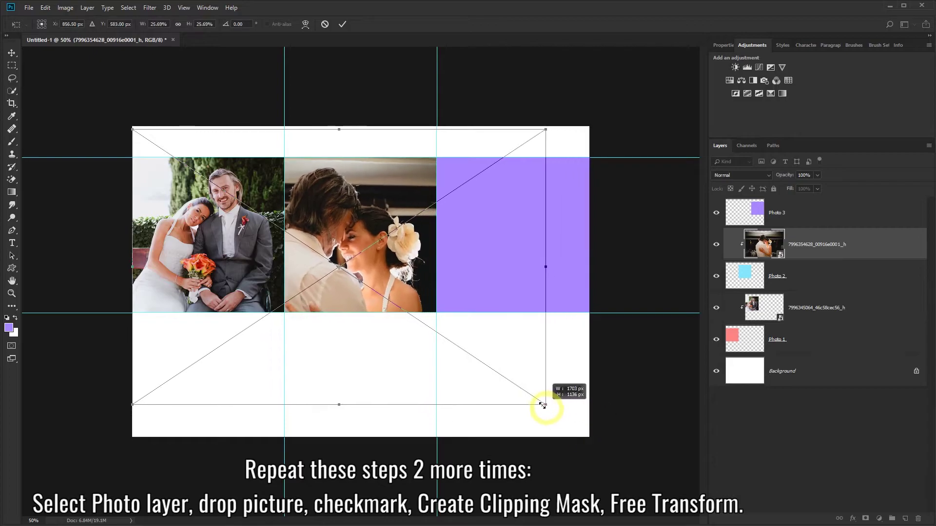
drag(418, 266, 455, 266)
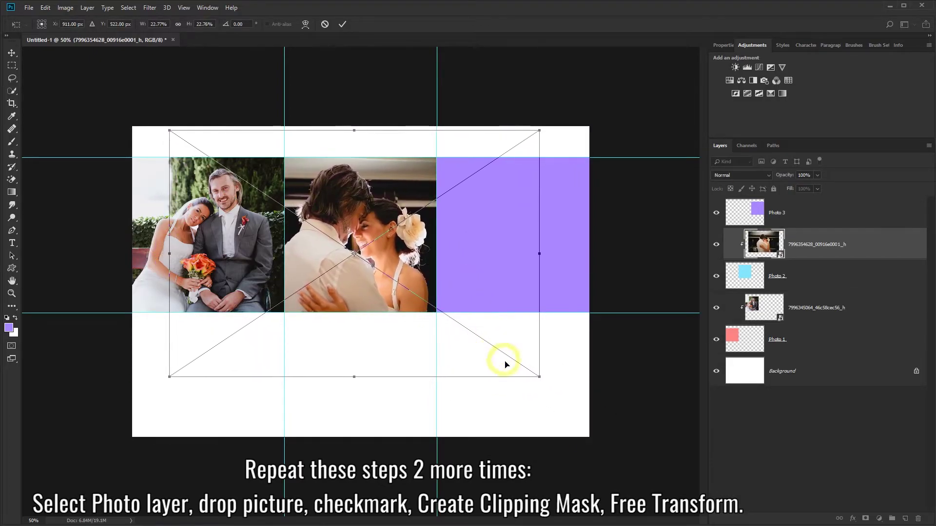
drag(539, 378, 522, 365)
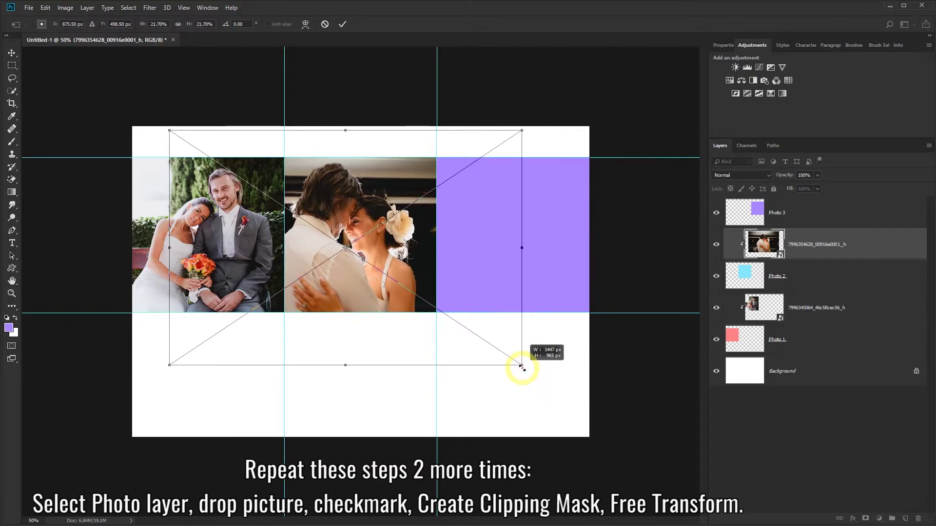
drag(464, 270, 476, 270)
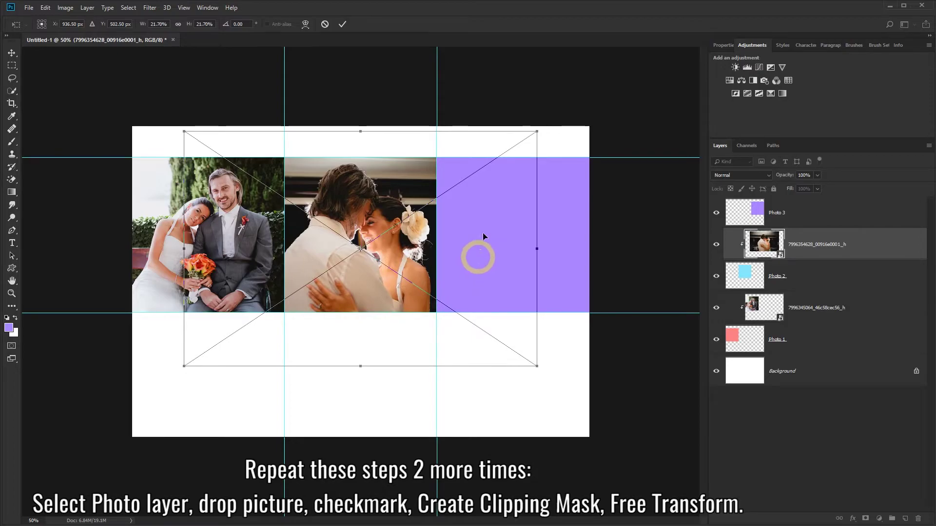
drag(537, 132, 504, 152)
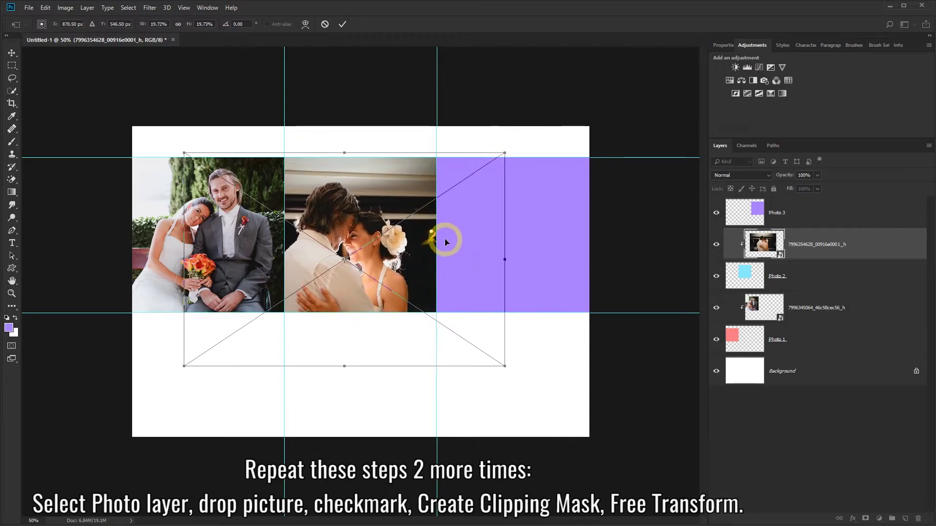
drag(444, 238, 458, 222)
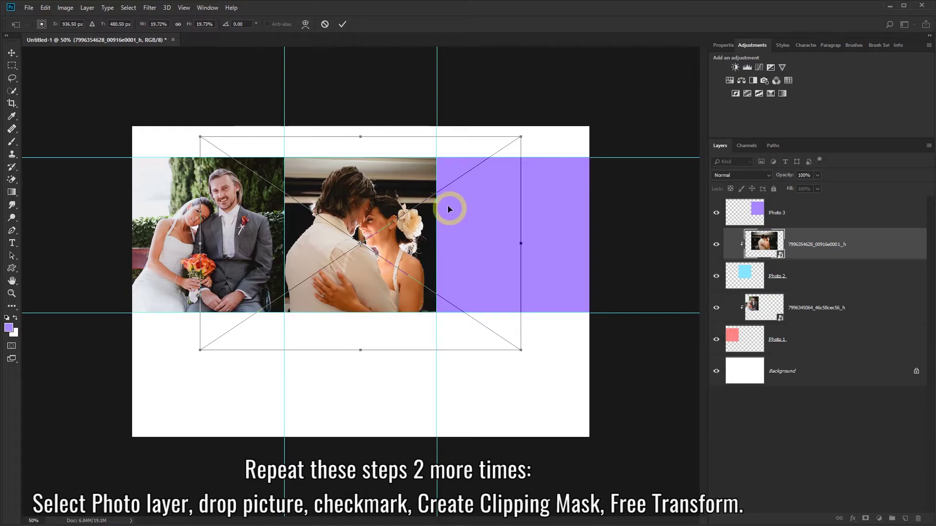
click(342, 24)
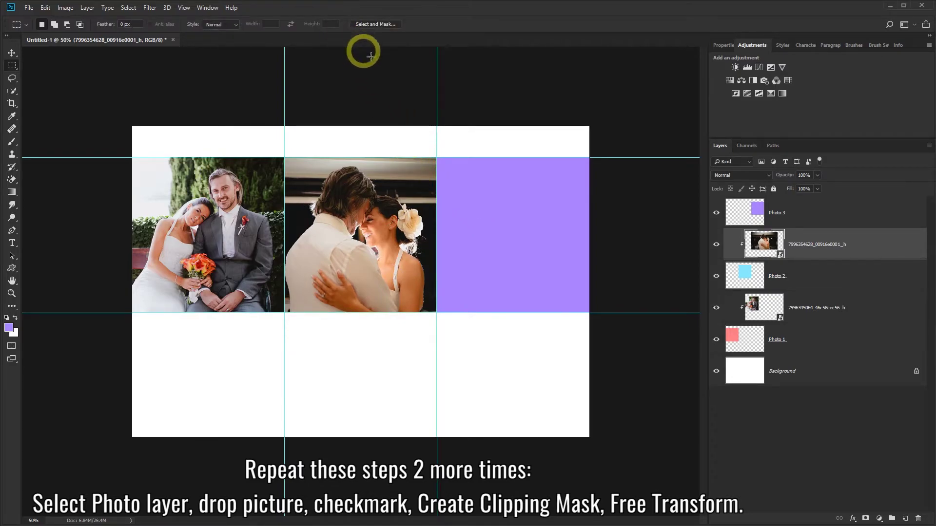
Place the garden couple photo clipped into the Photo 3 frame and commit its placement
click(822, 211)
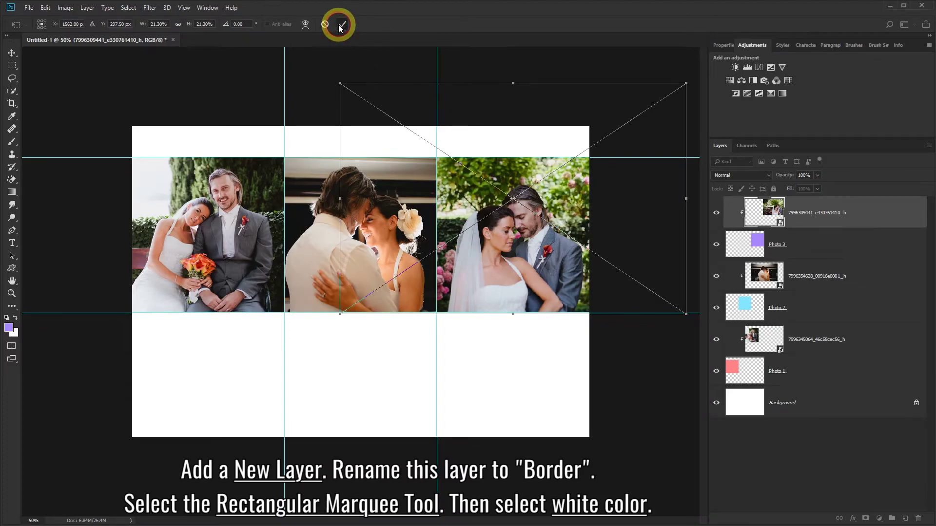
click(338, 25)
key(m)
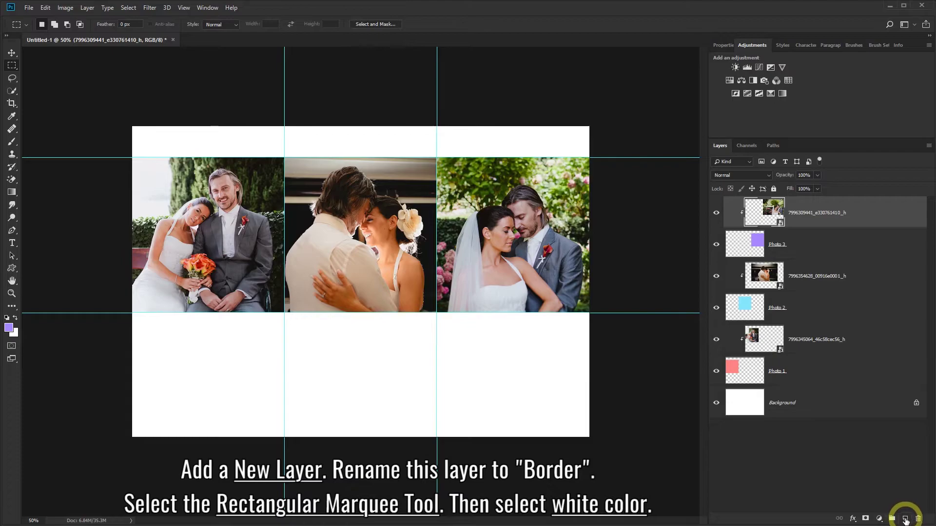
Create a Border layer with white foreground and fill a thin strip in the first photo gap
click(905, 519)
text(Border)
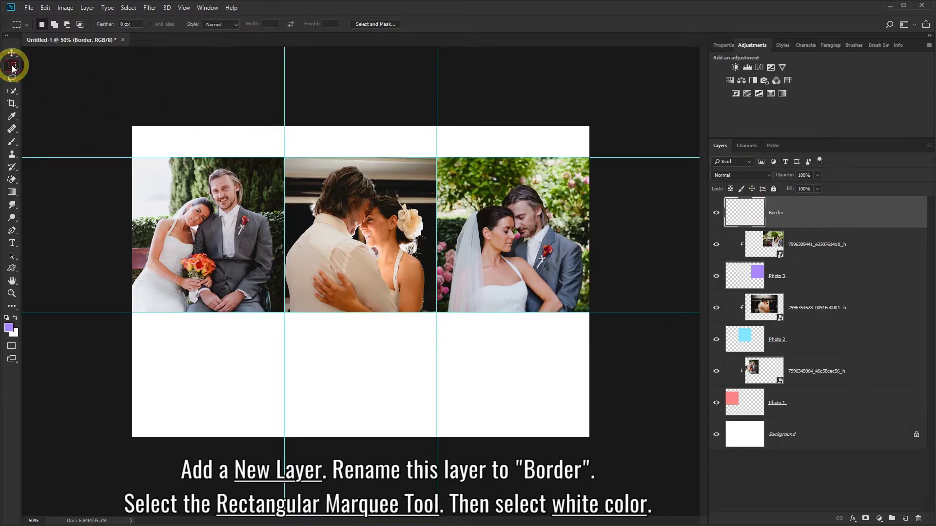
click(9, 328)
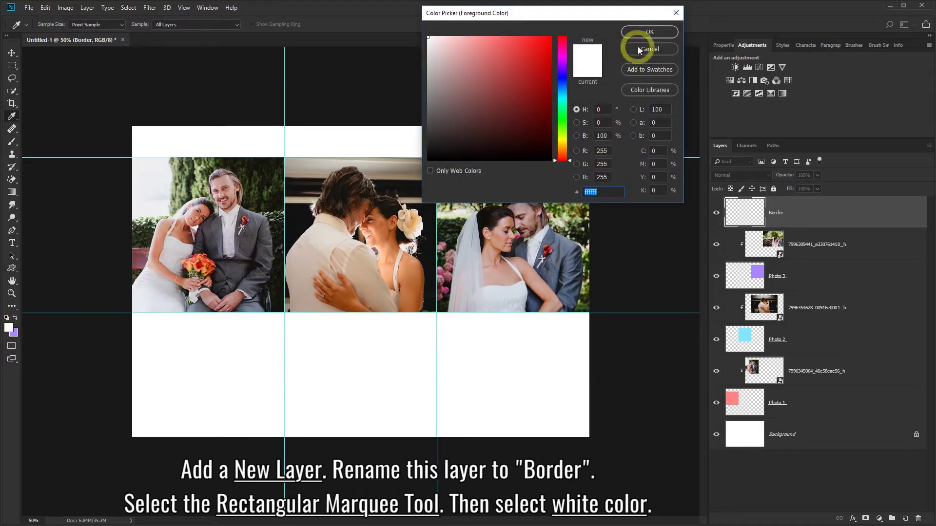
click(639, 31)
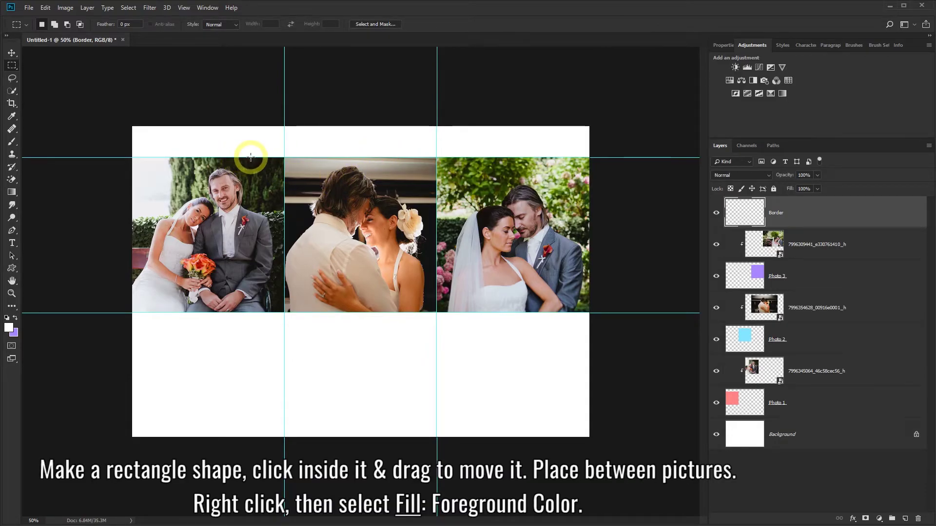
drag(251, 157, 257, 313)
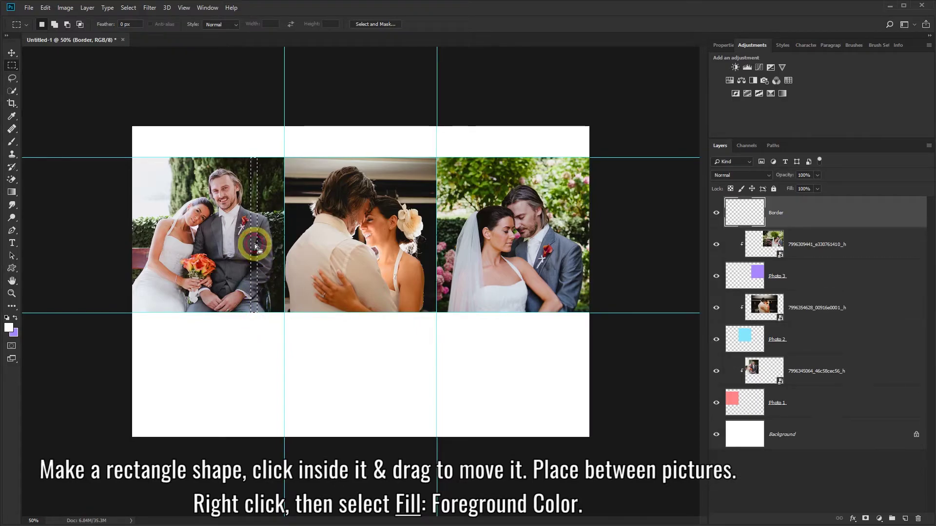
drag(255, 246, 285, 246)
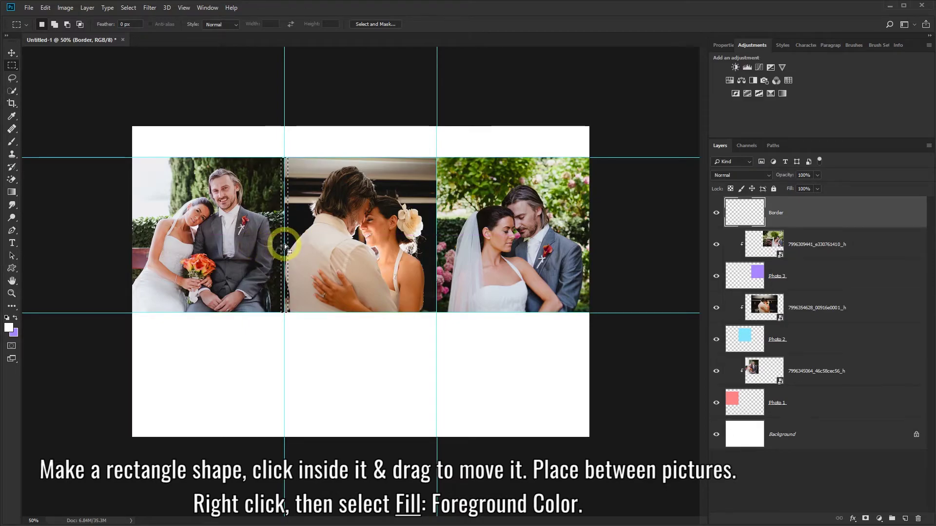
right_click(285, 244)
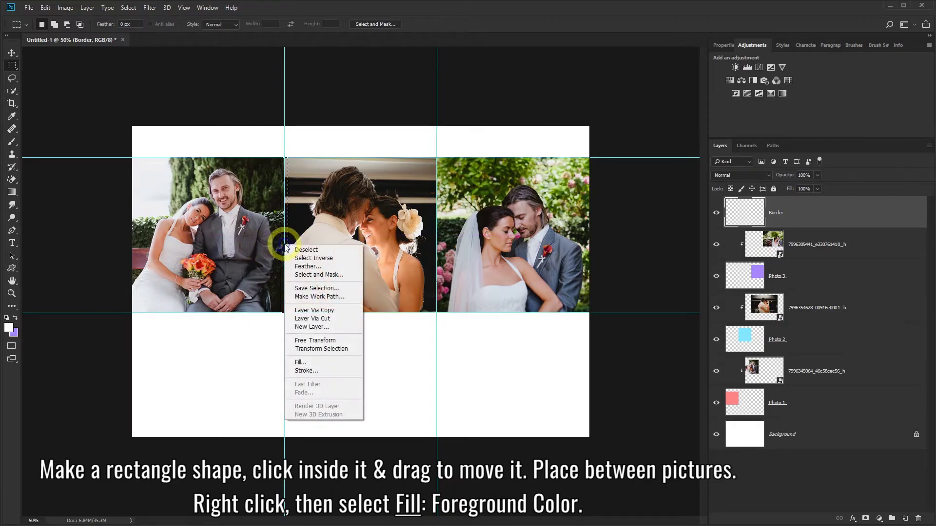
click(306, 363)
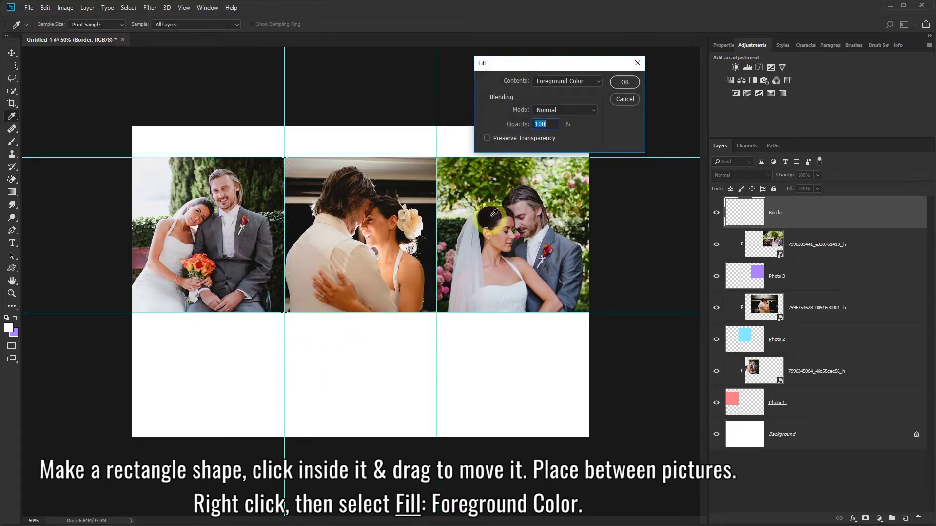
click(625, 81)
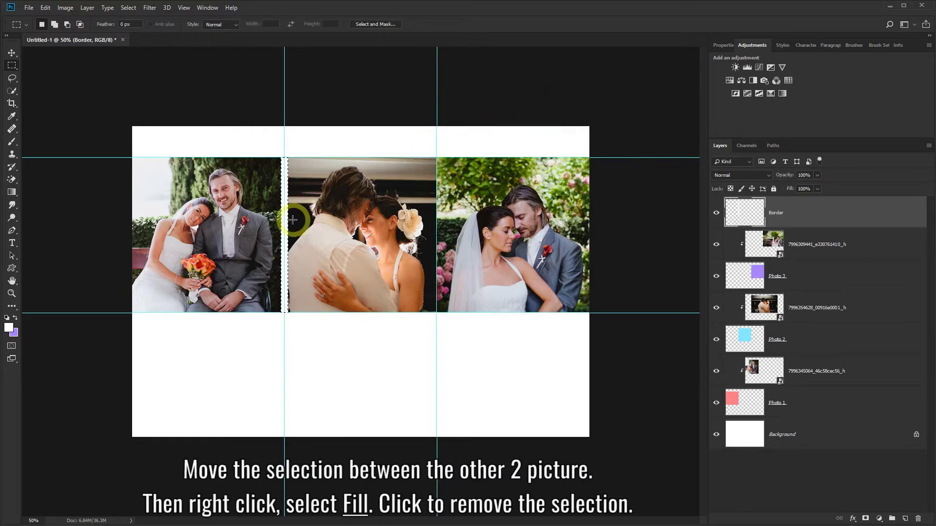
Fill the second photo gap with a white strip, then clear the selection
drag(286, 222, 439, 226)
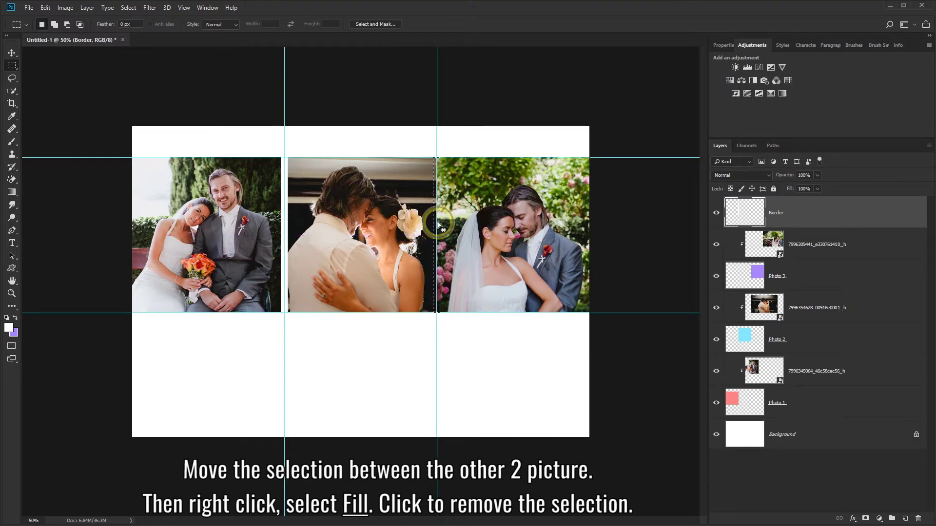
right_click(438, 225)
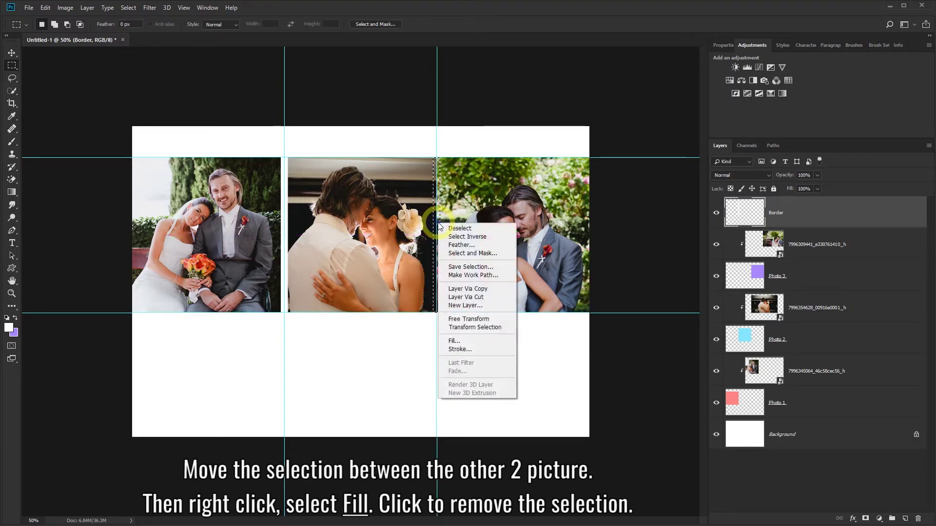
click(458, 341)
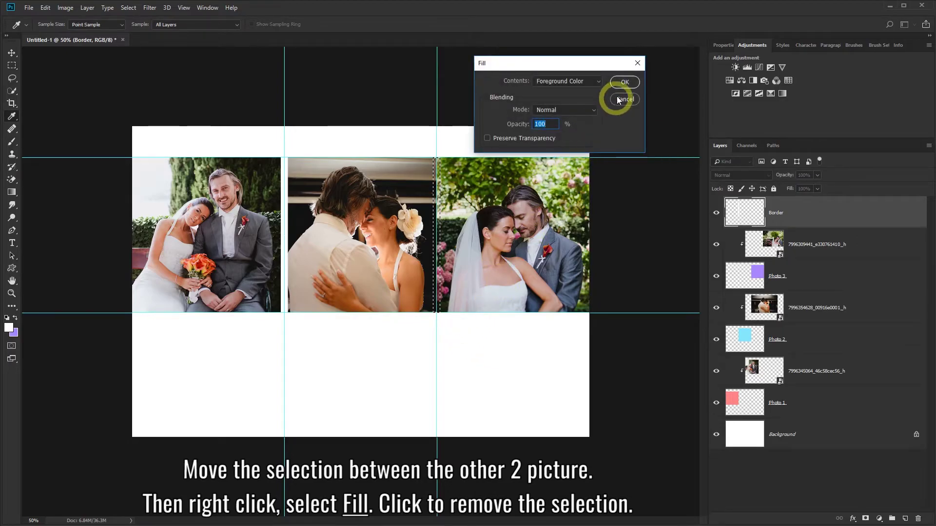
click(624, 82)
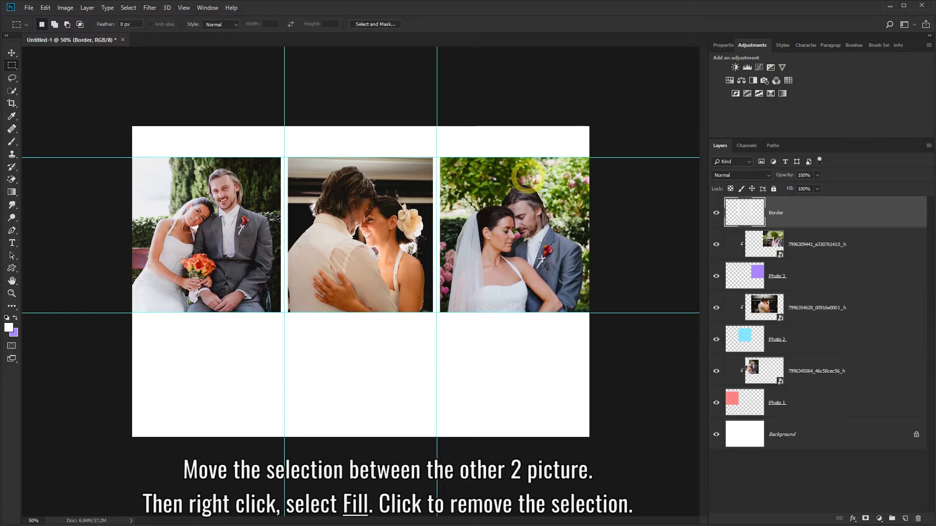
click(665, 190)
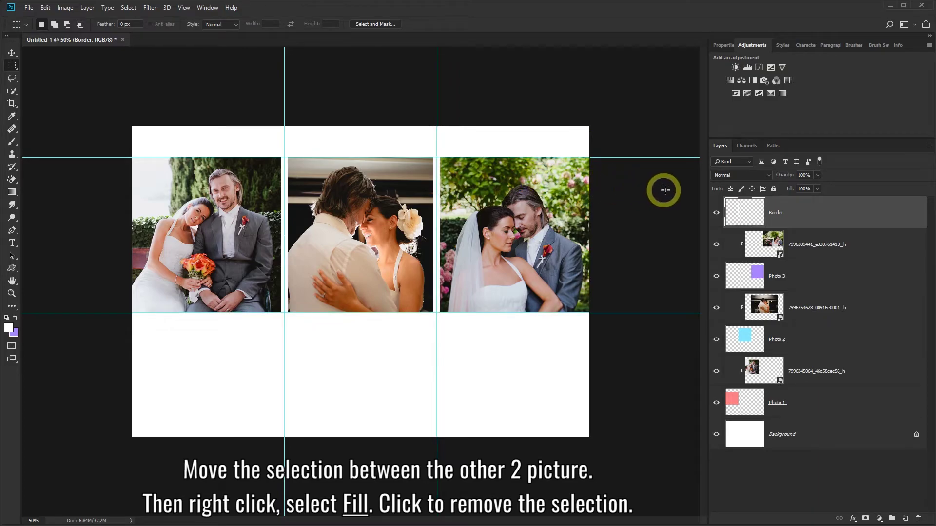
click(716, 213)
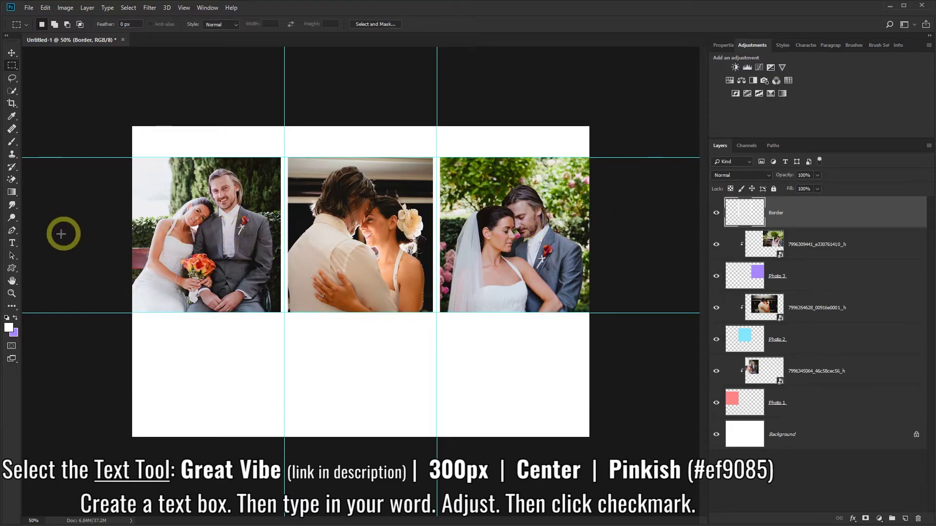
Choose the Horizontal Type tool with pink text colour #ef9085
click(11, 244)
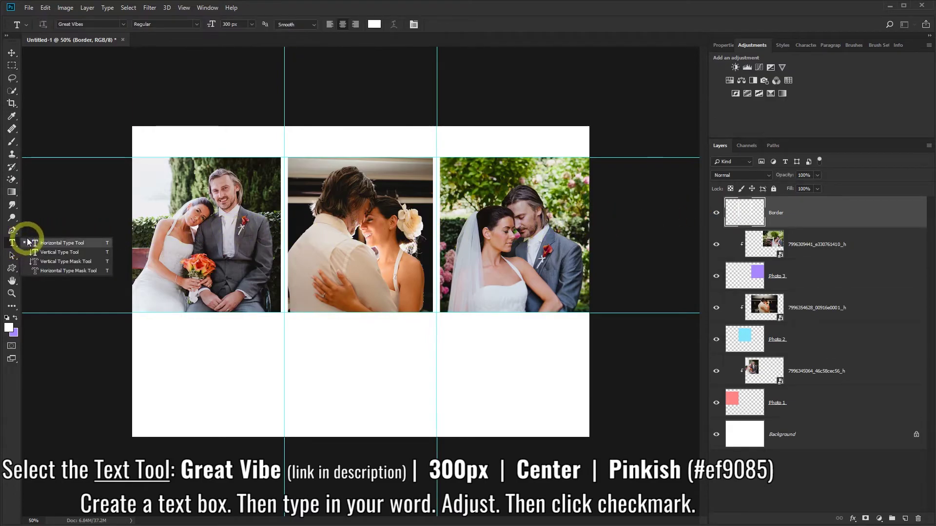
click(42, 245)
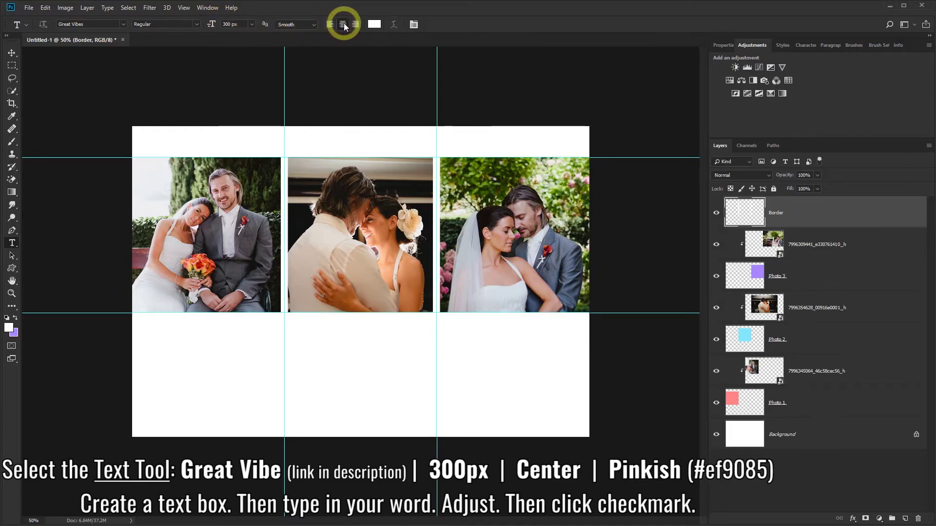
click(374, 24)
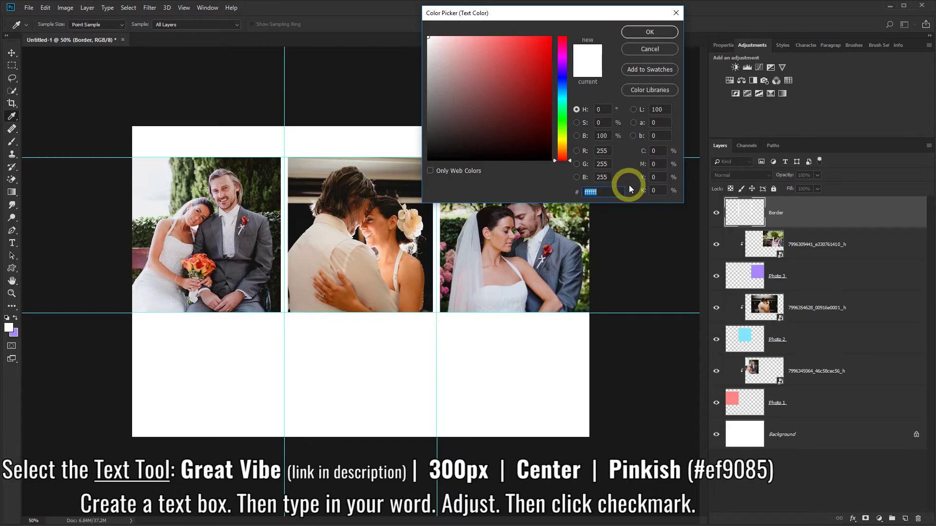
text(ef90)
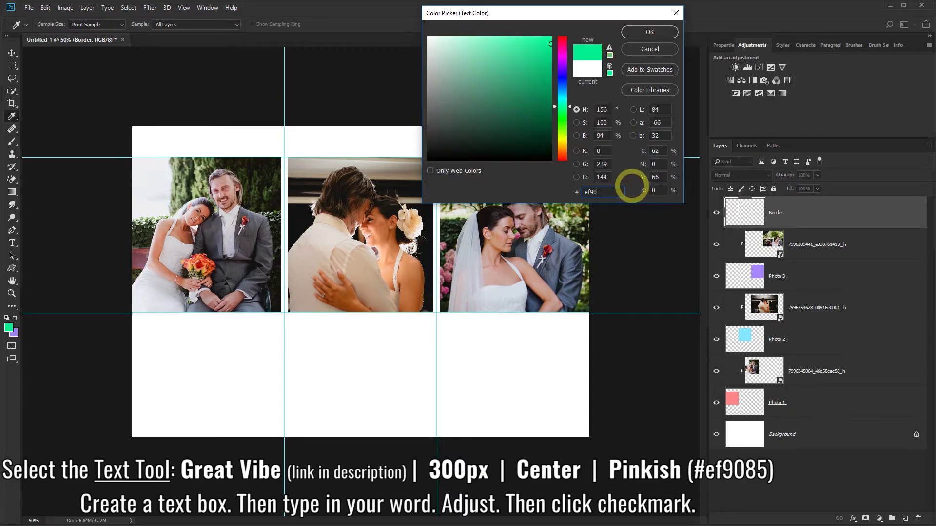
text(85)
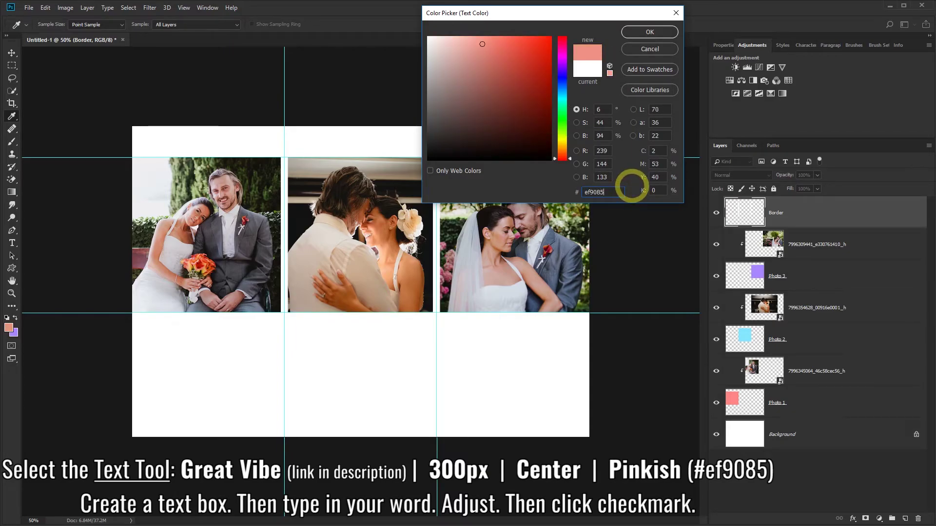
click(637, 32)
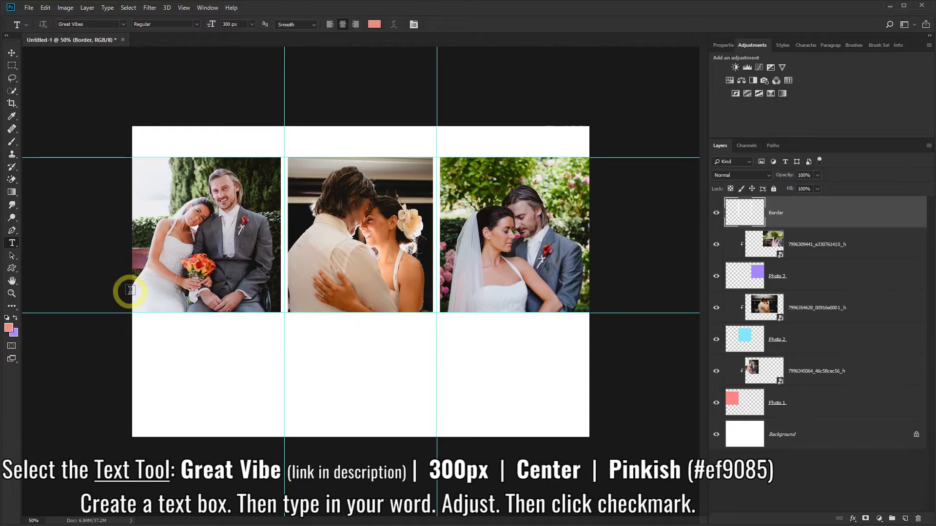
Type 'Forever Love' in a wide box below the photos, tighten the box, and commit
mouse_move(131, 293)
mouse_down()
mouse_move(310, 393)
mouse_move(588, 394)
mouse_up()
text(For)
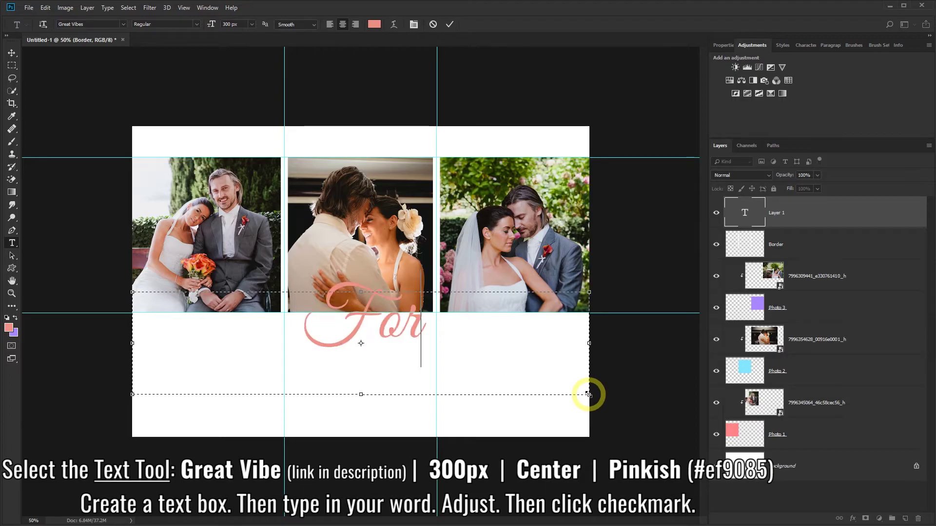
text(ever Lo)
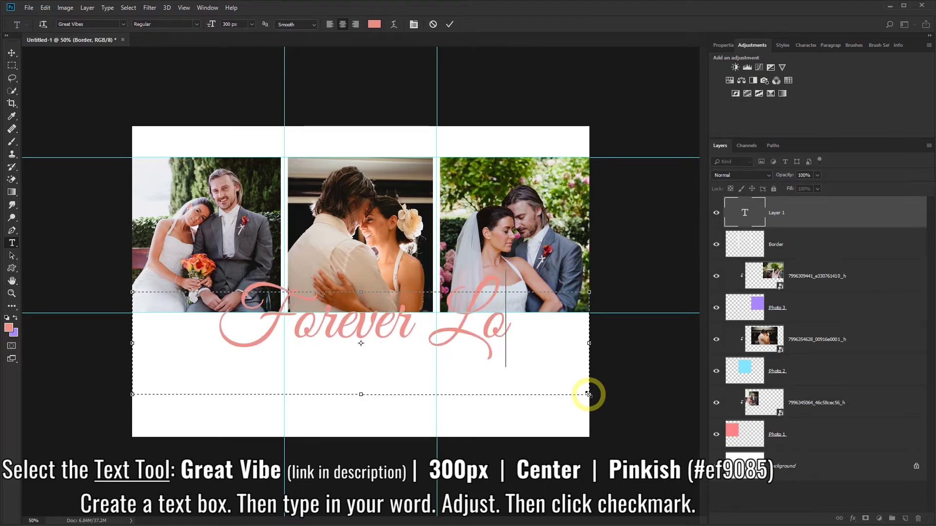
text(ve)
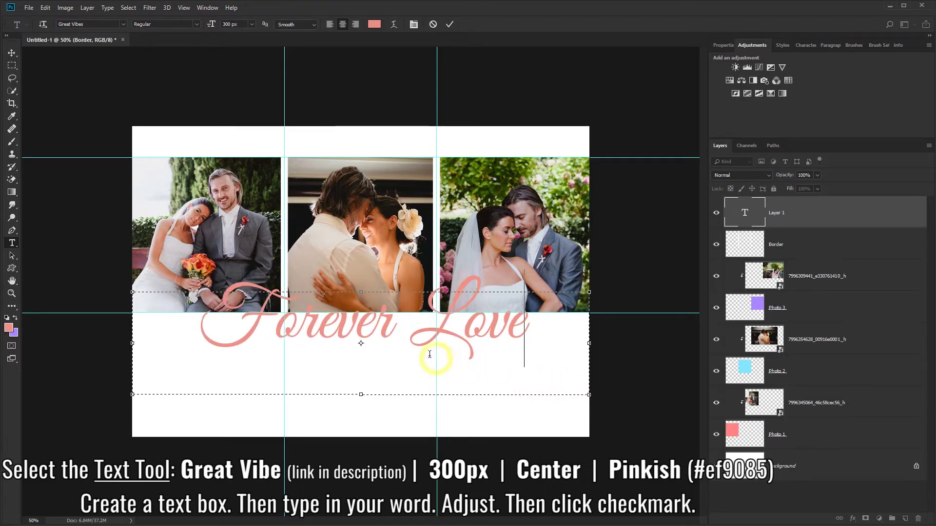
drag(361, 292, 361, 313)
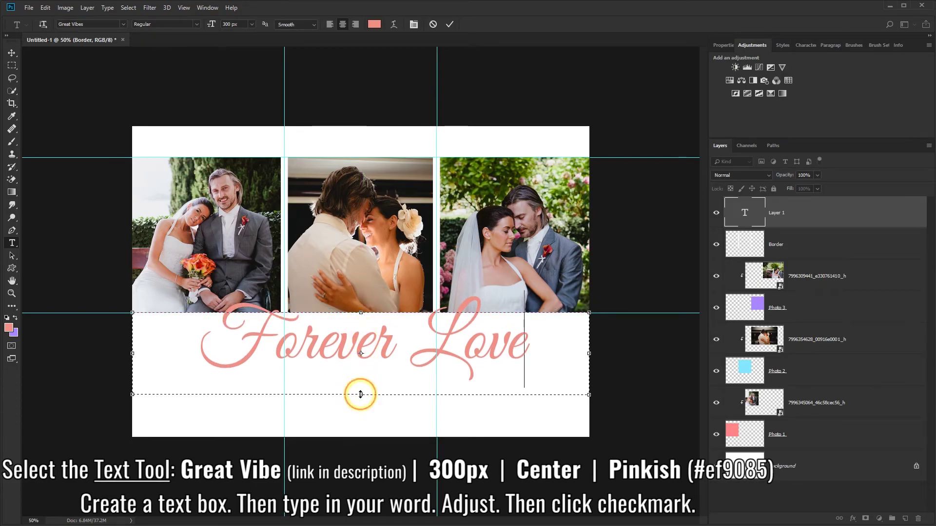
drag(359, 394, 362, 389)
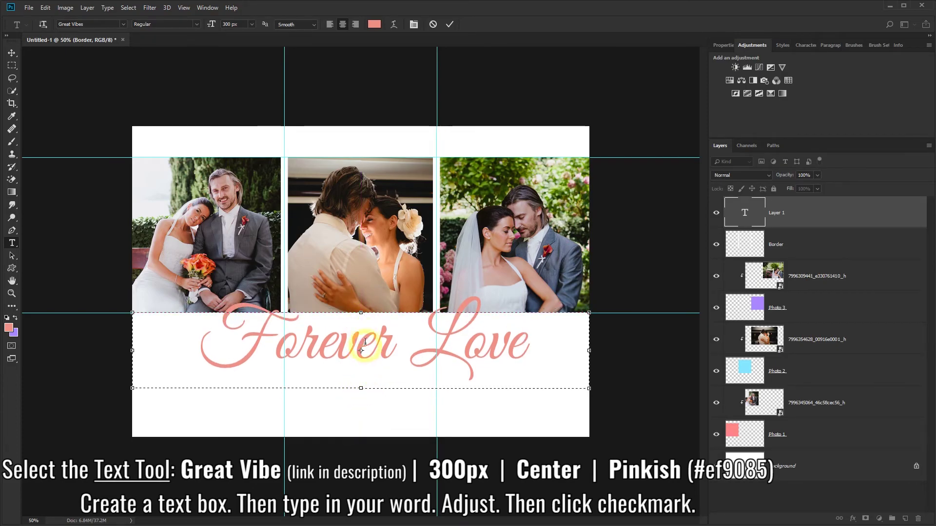
click(449, 25)
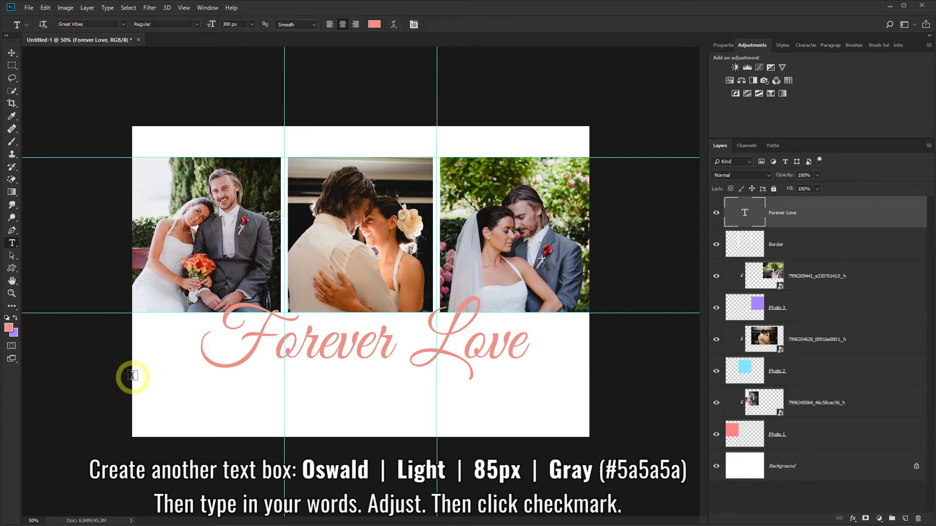
Draw a text box below the title and set the font to Oswald Light at 85 px
drag(132, 376, 581, 418)
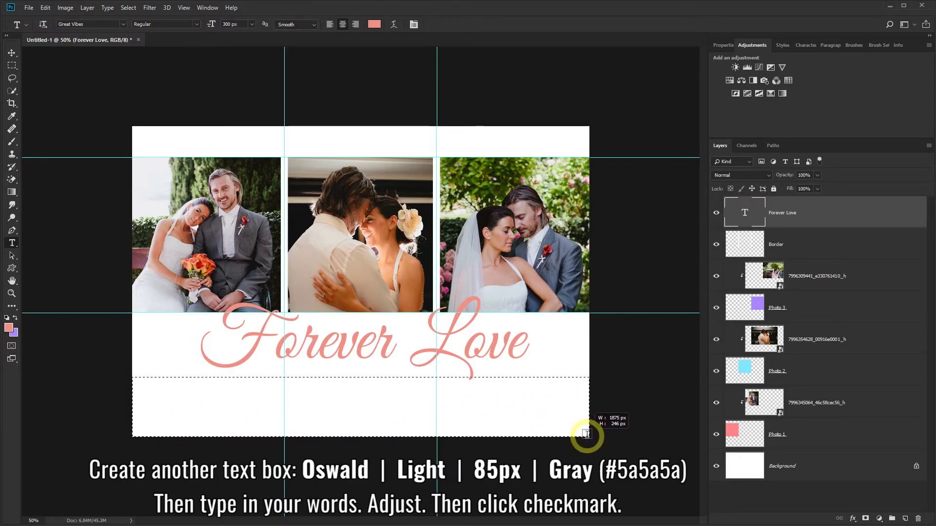
drag(581, 417, 589, 436)
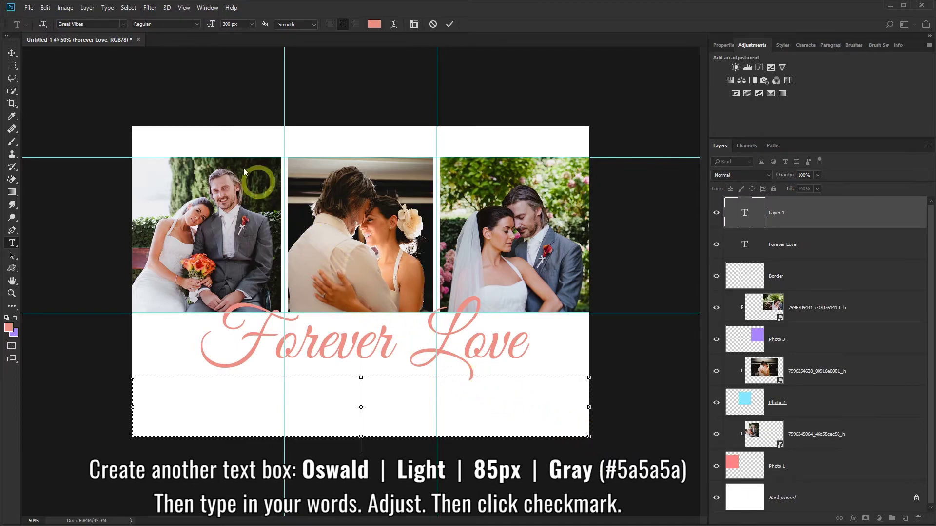
click(122, 26)
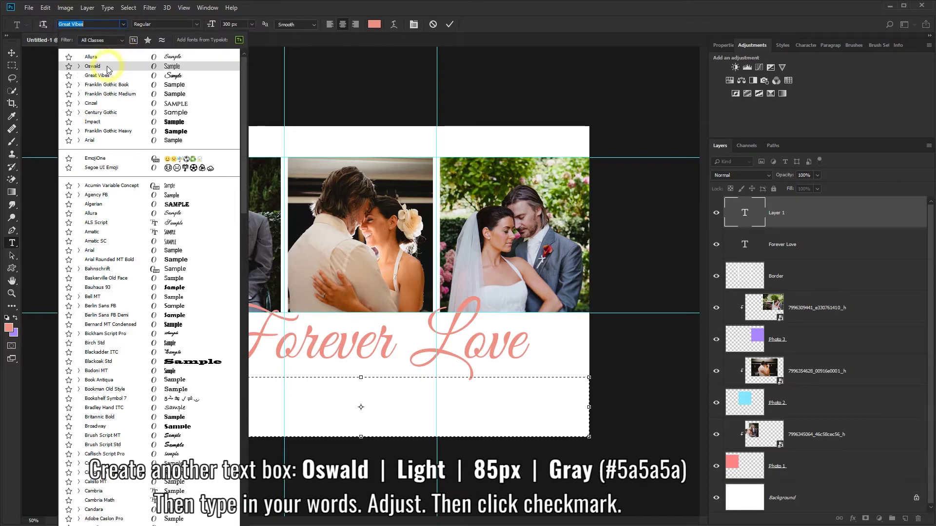
click(92, 67)
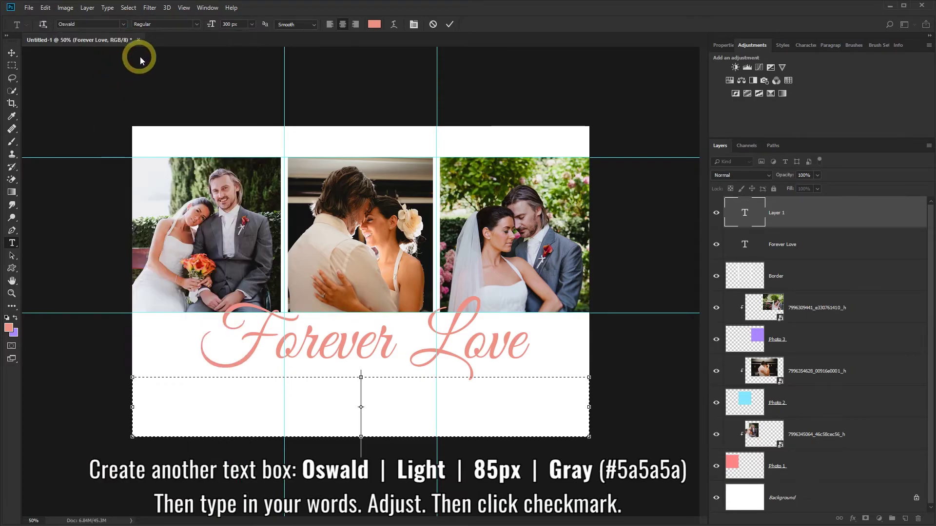
click(196, 25)
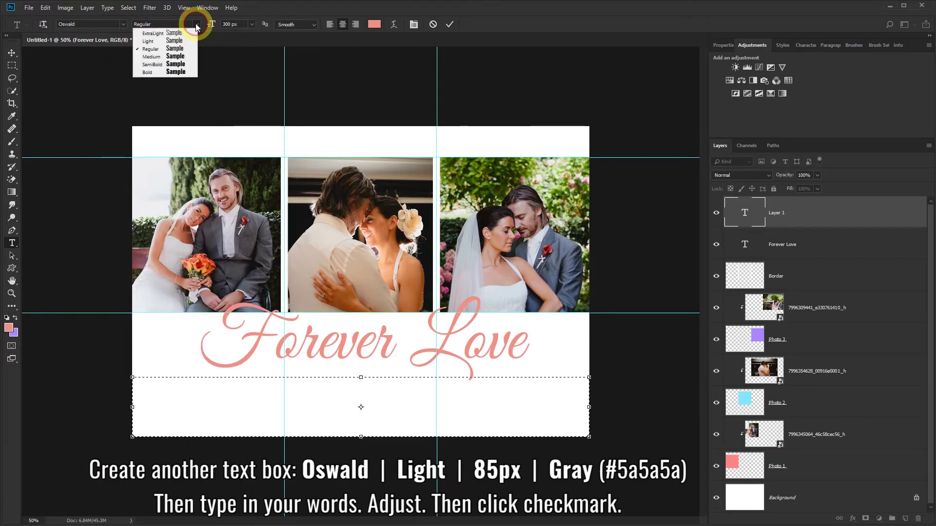
click(176, 41)
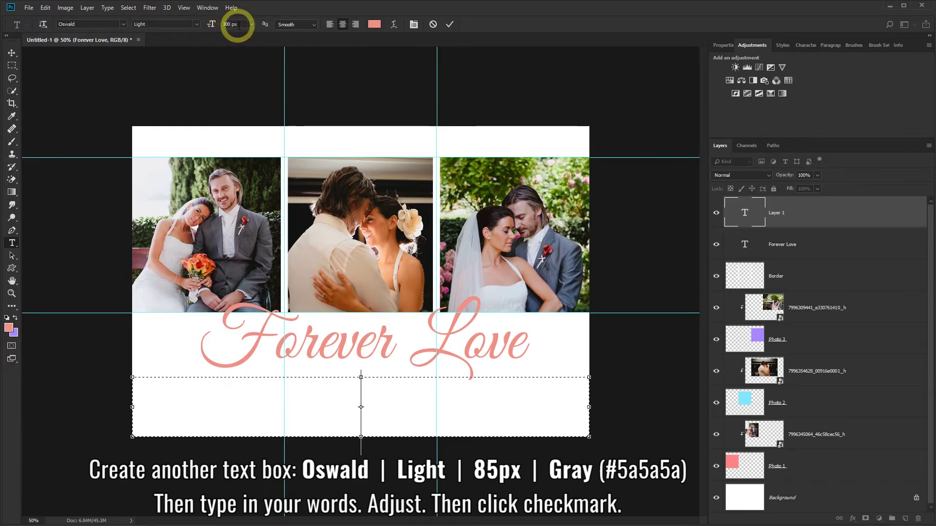
click(230, 24)
text(85)
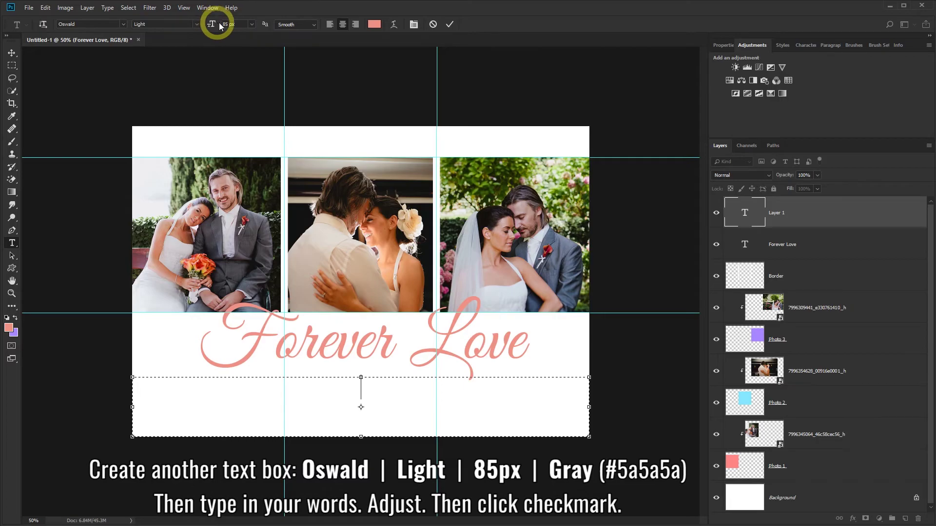
Set text colour #5a5a5a, type the couple's names and date, and commit
click(373, 24)
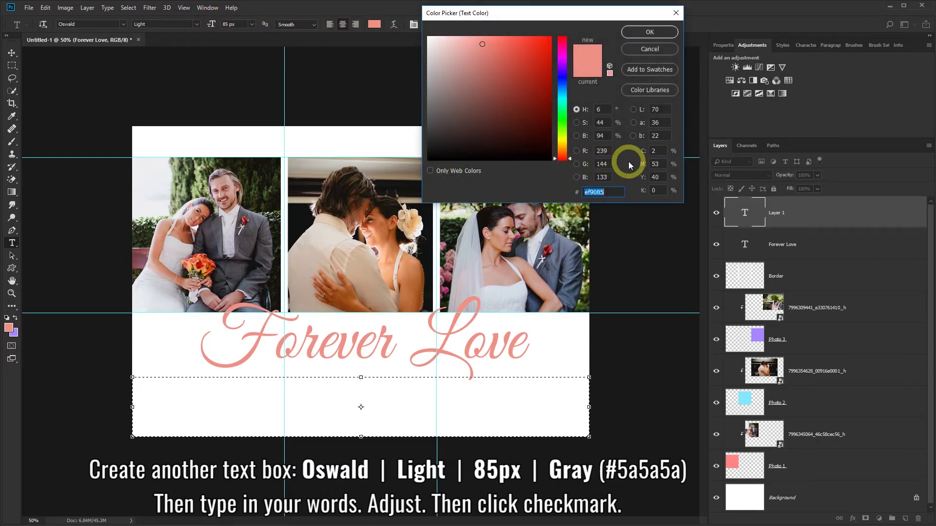
text(5a5a5a)
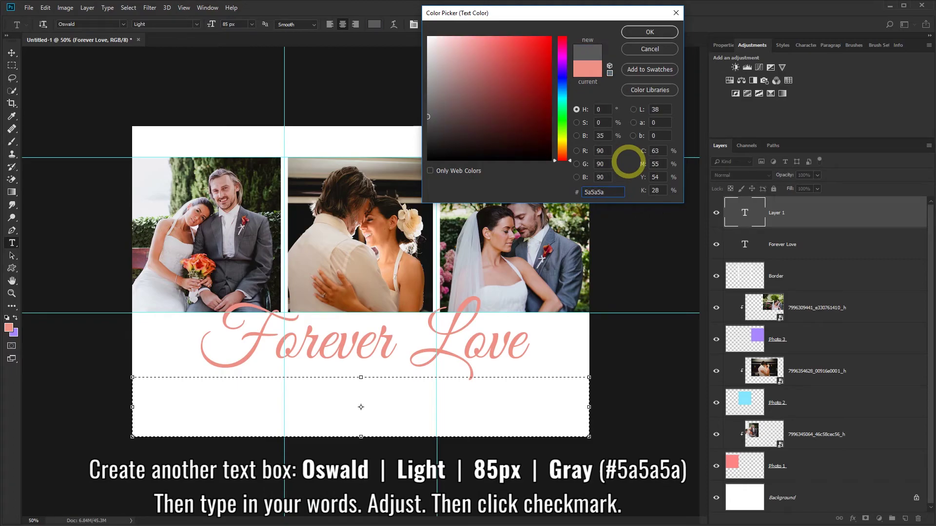
click(650, 31)
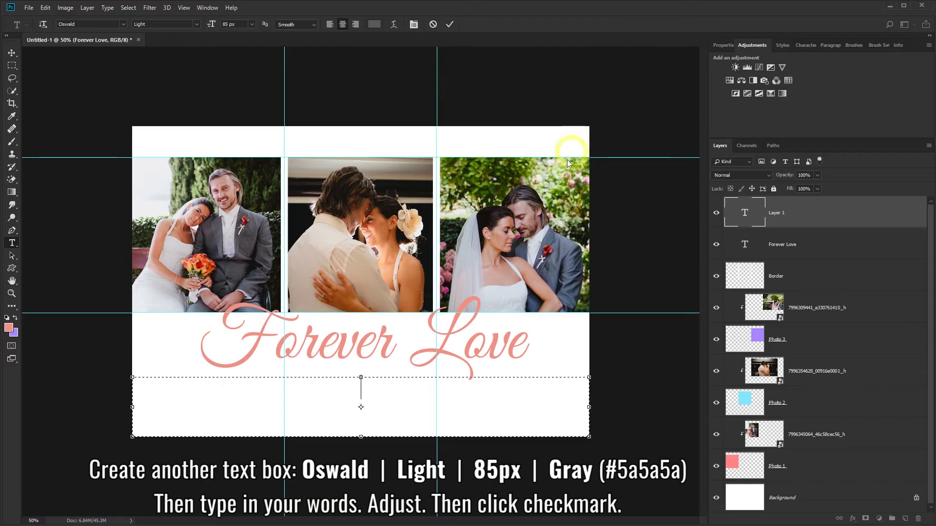
click(373, 399)
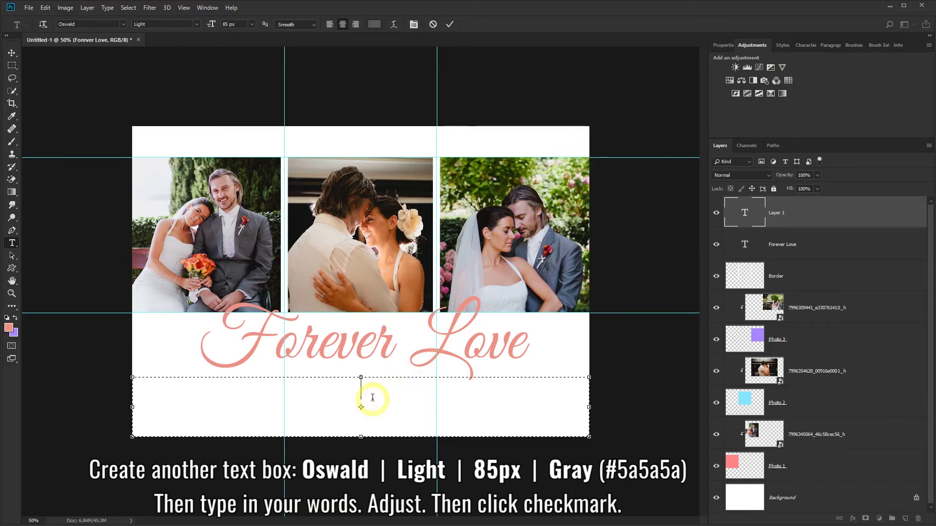
text(JOHN )
text( & JENN)
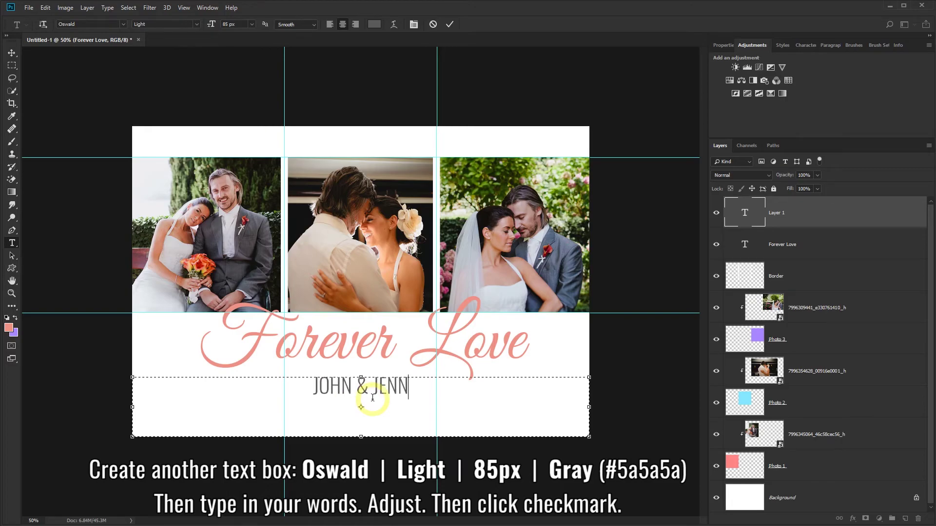
text(IFER)
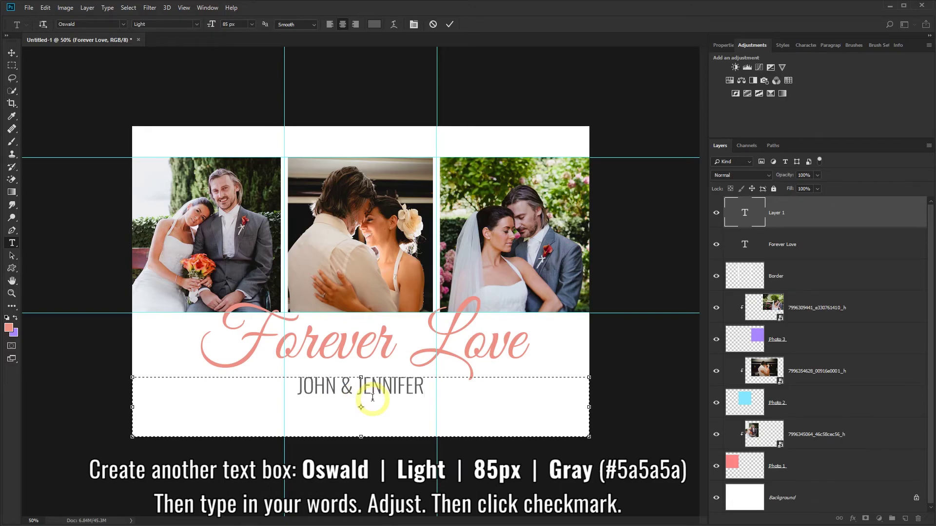
text(-10)
text(-2020)
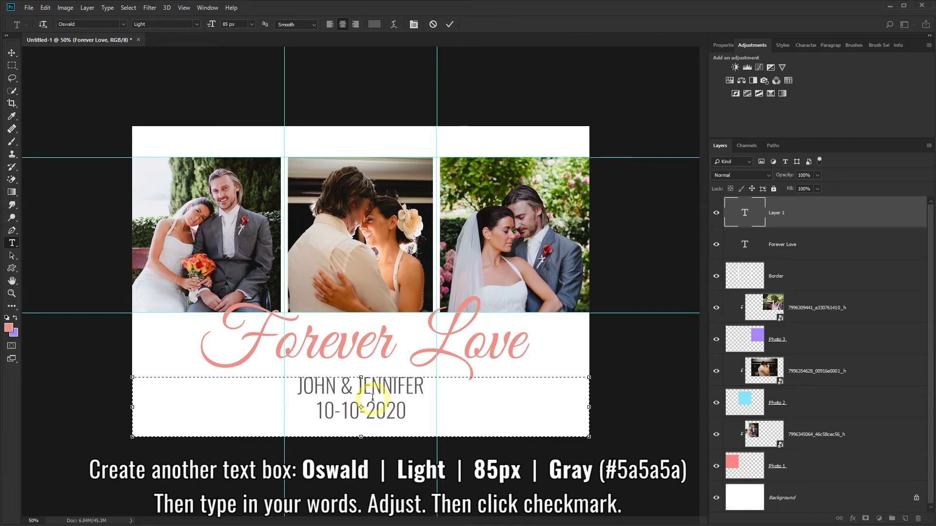
drag(360, 377, 360, 374)
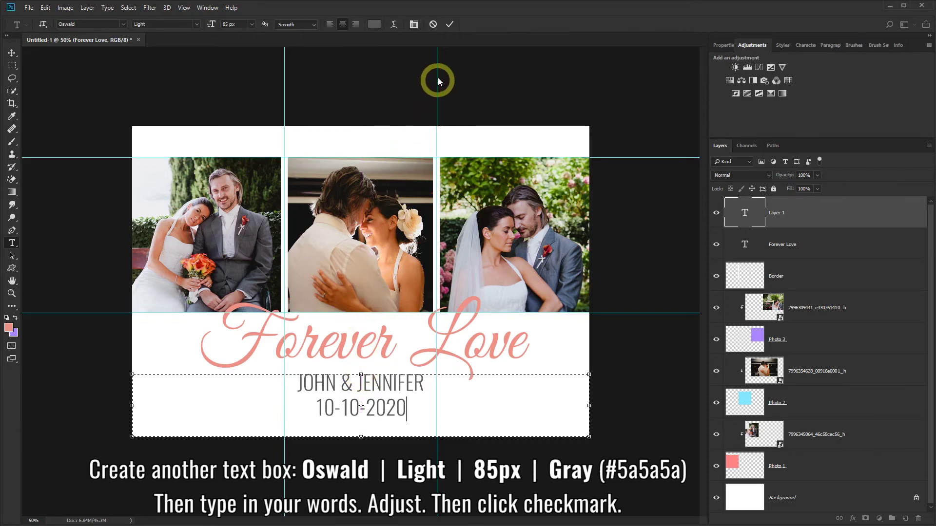
click(449, 24)
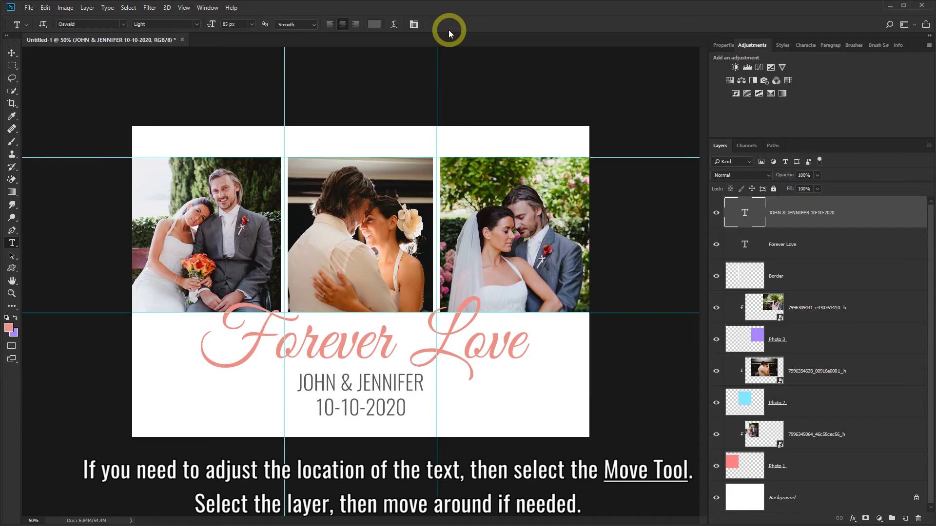
Shift the Forever Love title and the names-and-date layer slightly upward with the Move tool
click(11, 53)
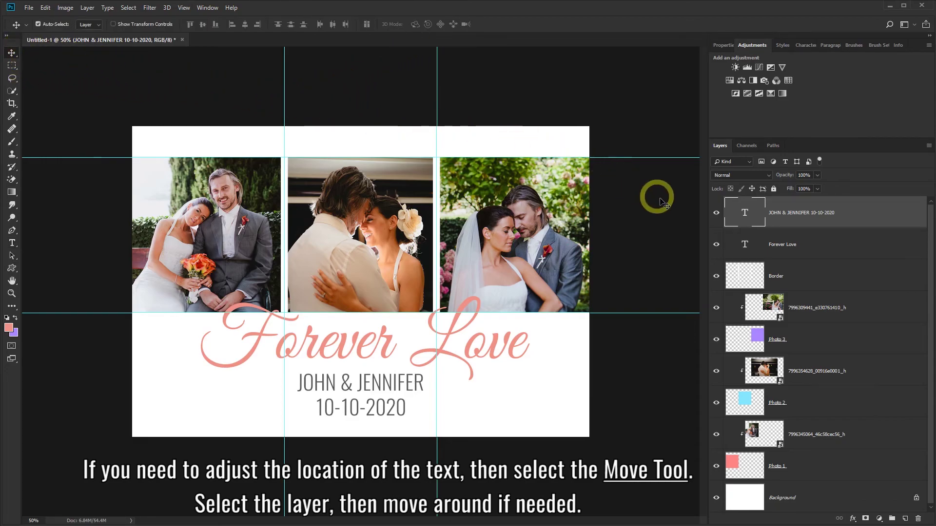
click(785, 245)
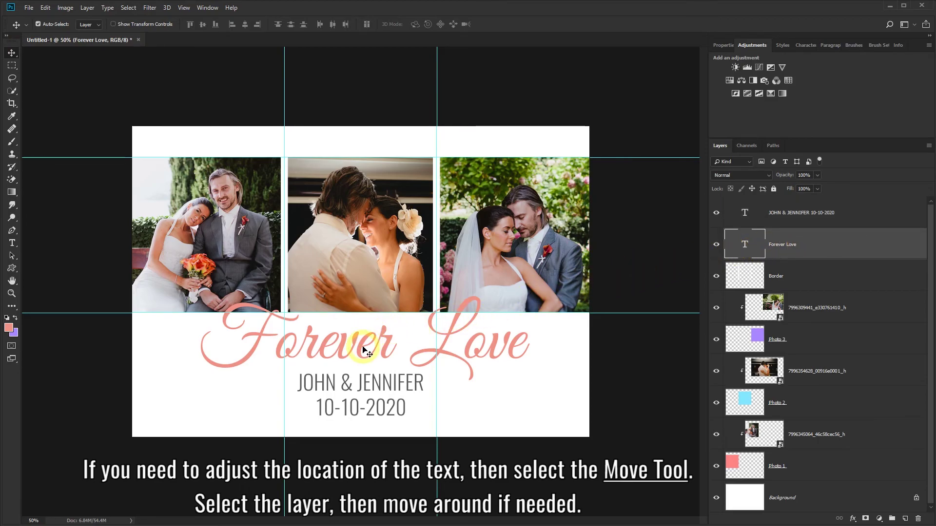
drag(363, 347, 363, 342)
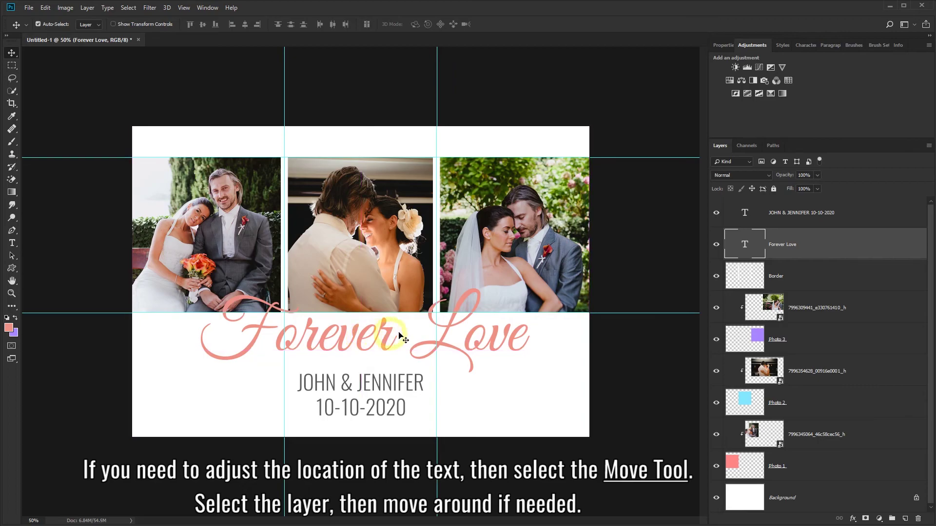
click(822, 214)
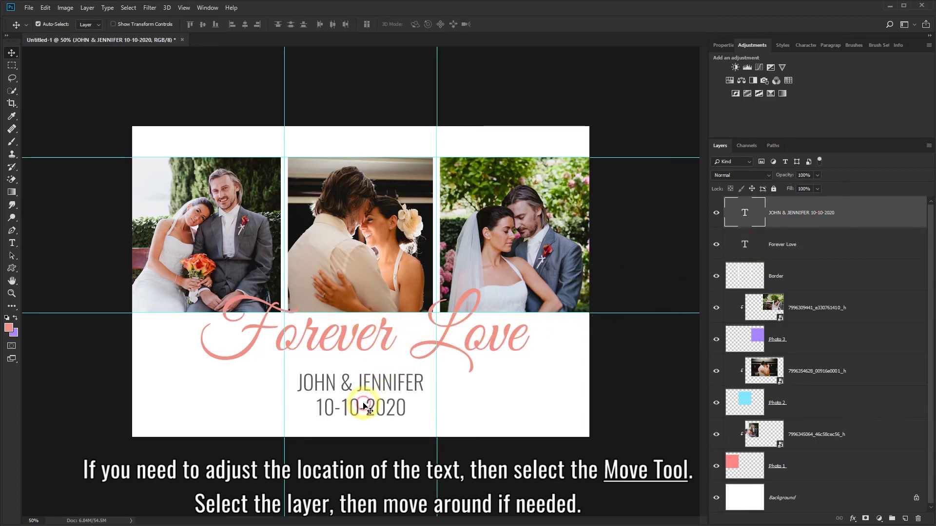
drag(363, 406, 363, 400)
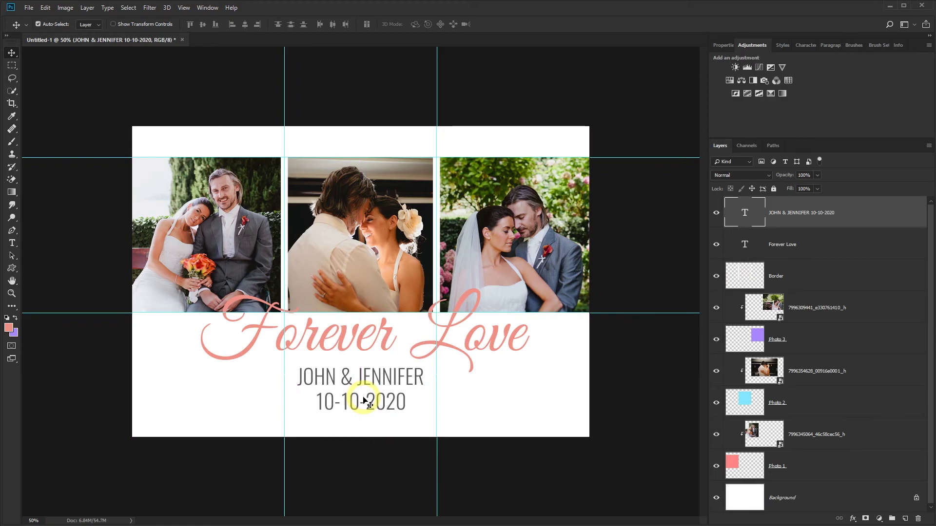
Turn off View > Show > Guides so the collage displays without guide lines
click(188, 8)
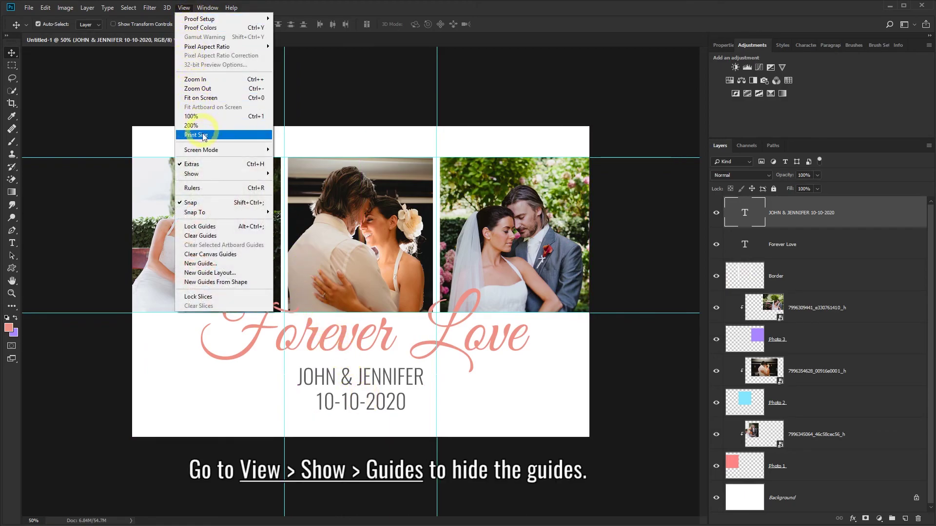
click(210, 174)
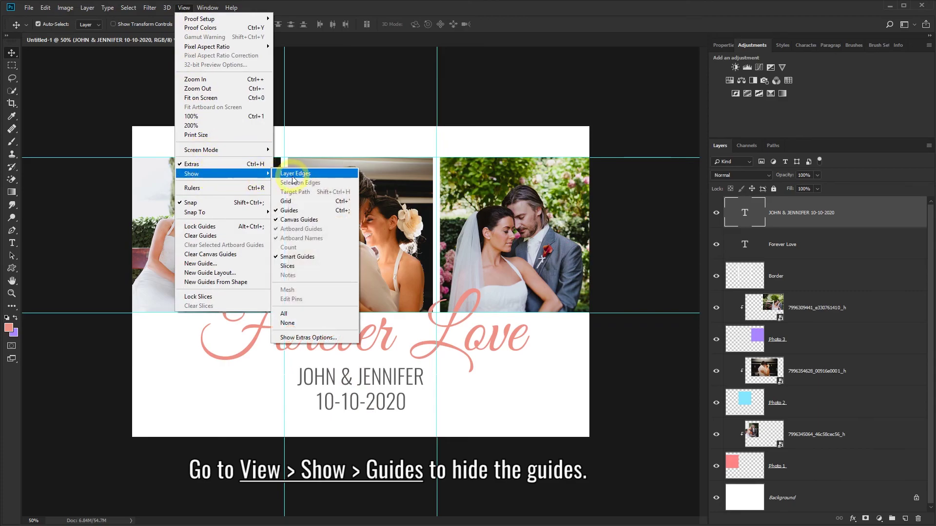
click(299, 213)
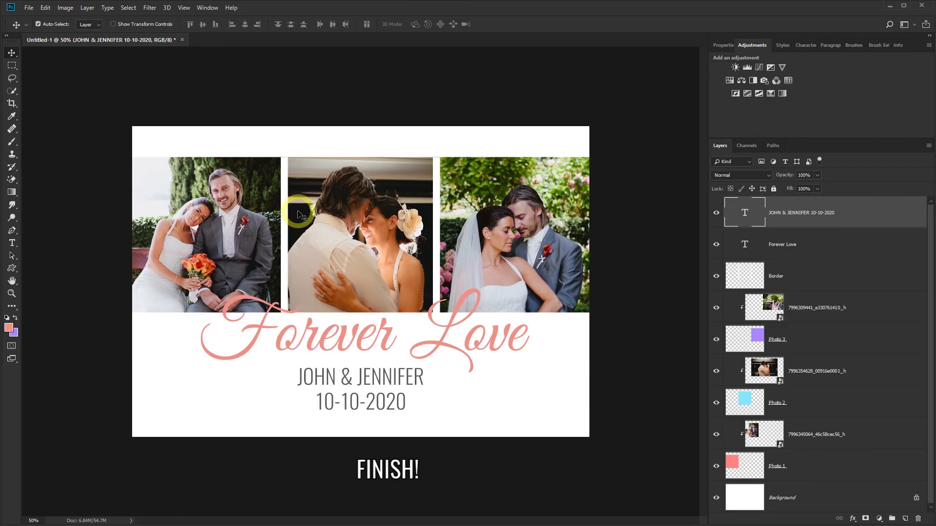